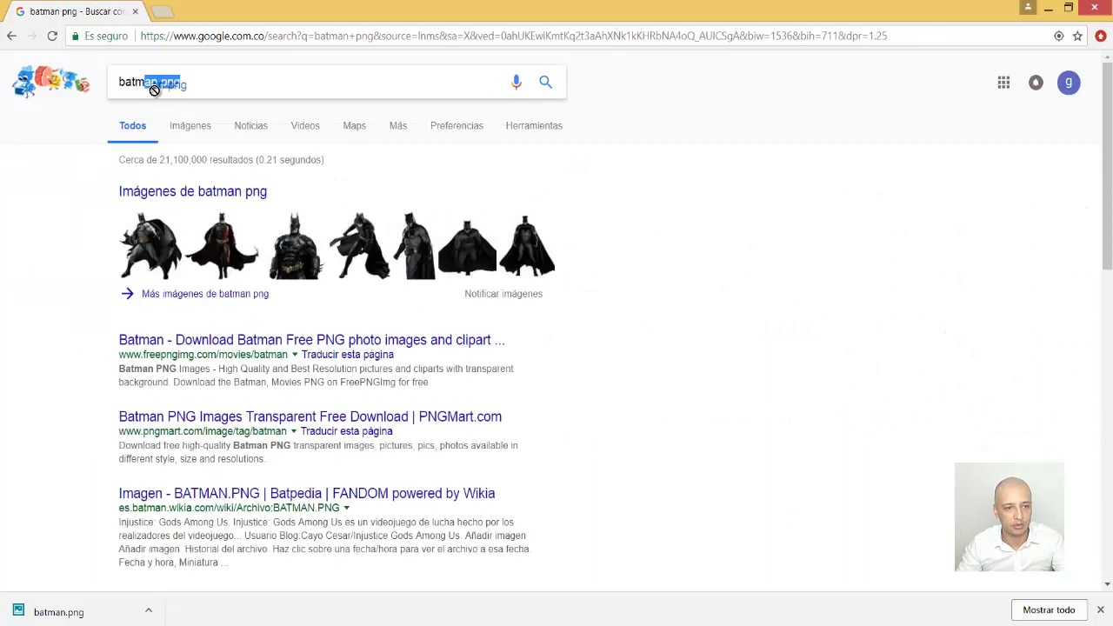
Step: Search Google for "batman" instead of the PNG query and show the image results
key("BackSpace")
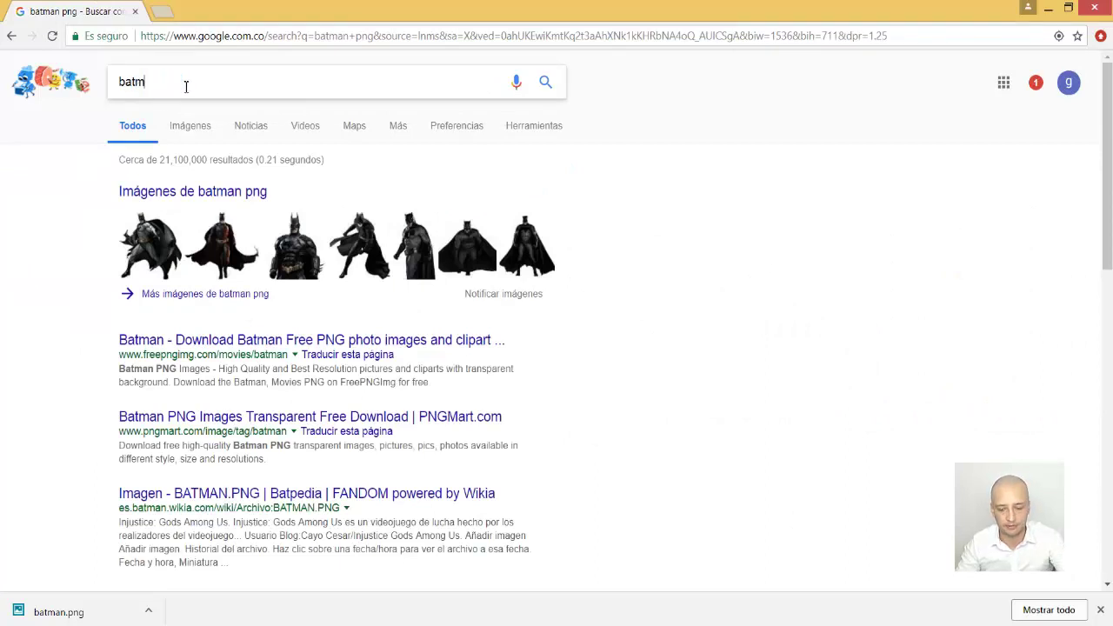
type("ma")
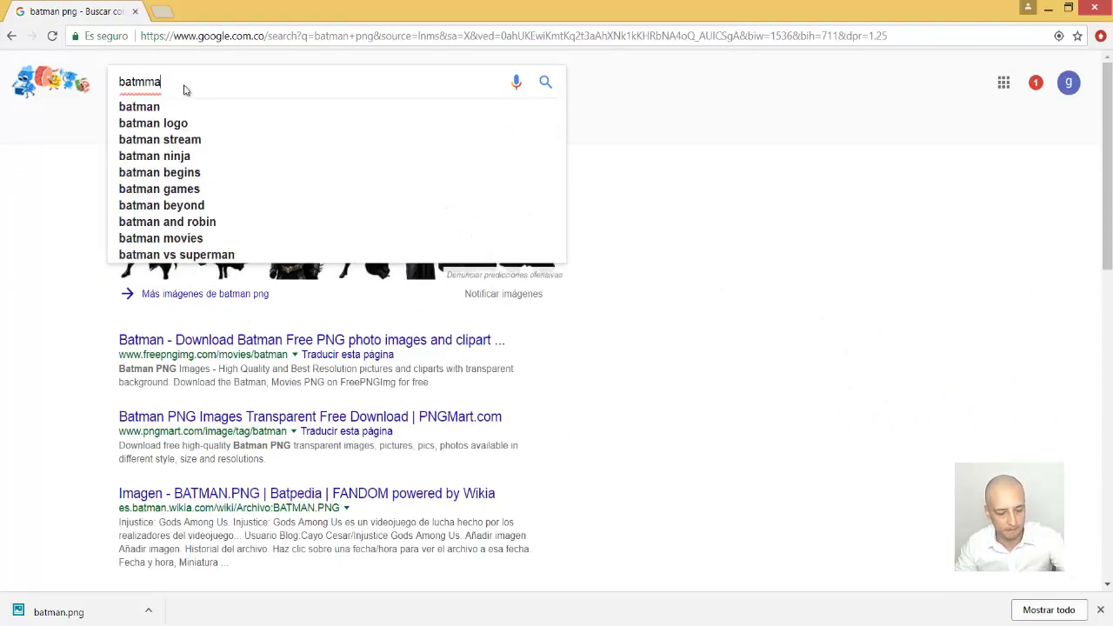
key("BackSpace")
key("BackSpace")
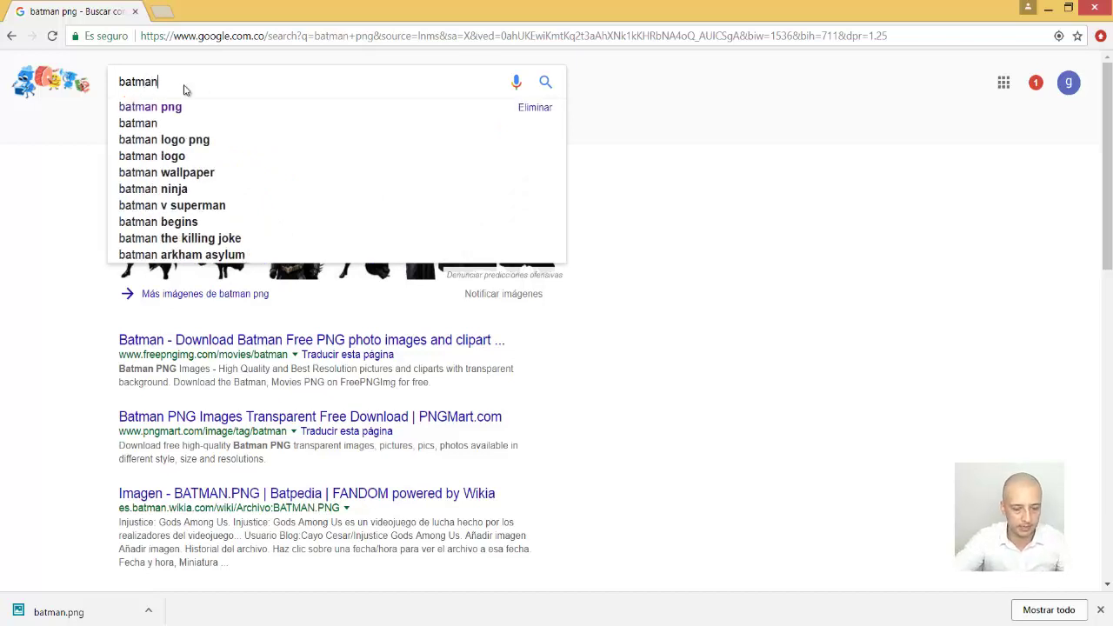
key("Return")
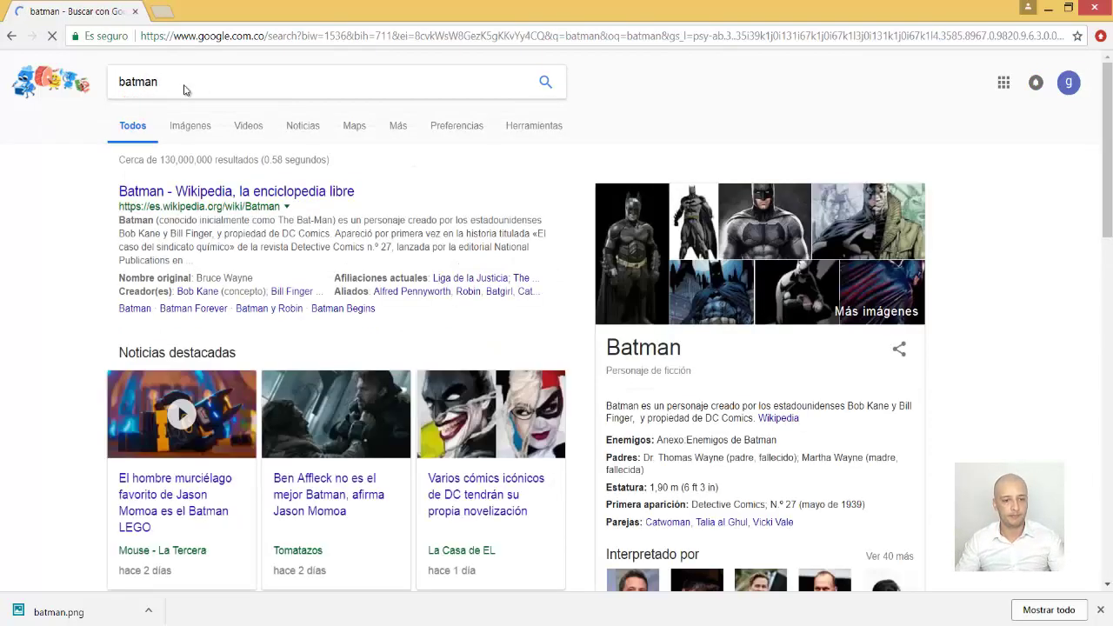
left_click(185, 128)
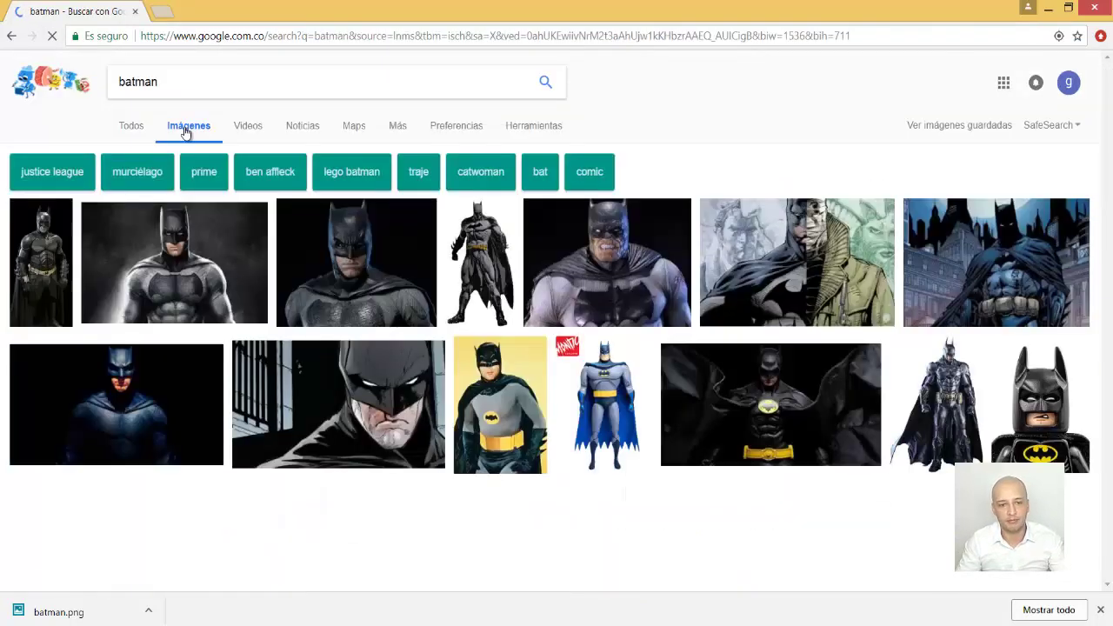
Step: Save the animated-series Batman figure with the white background as JPEG "batman 1" in the "a clases corel" folder
left_click(473, 256)
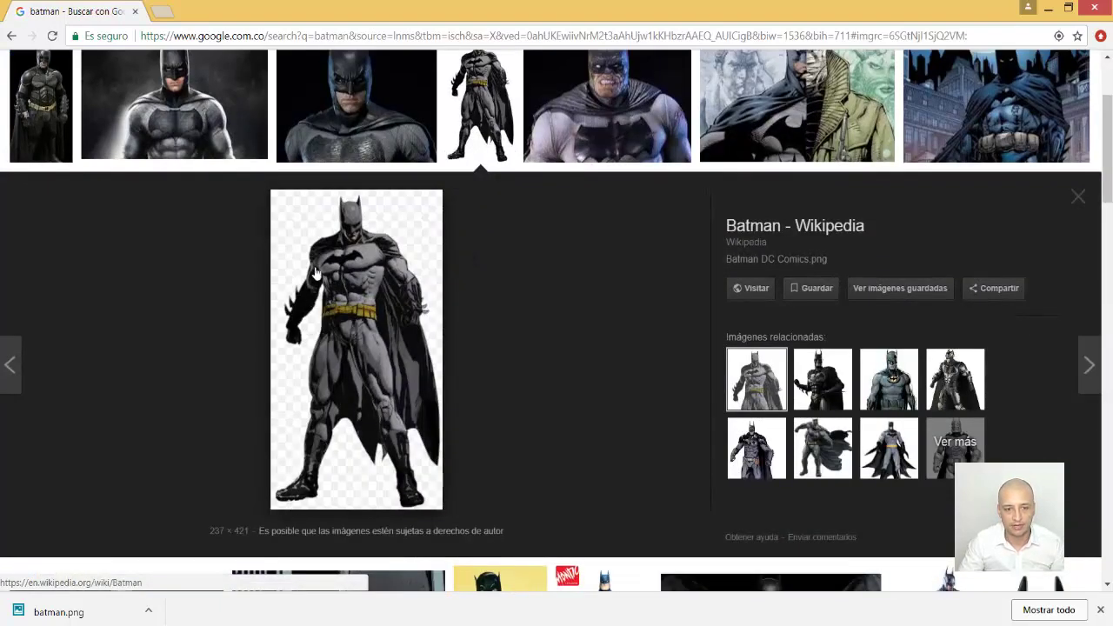
scroll(329, 264, "up", 3)
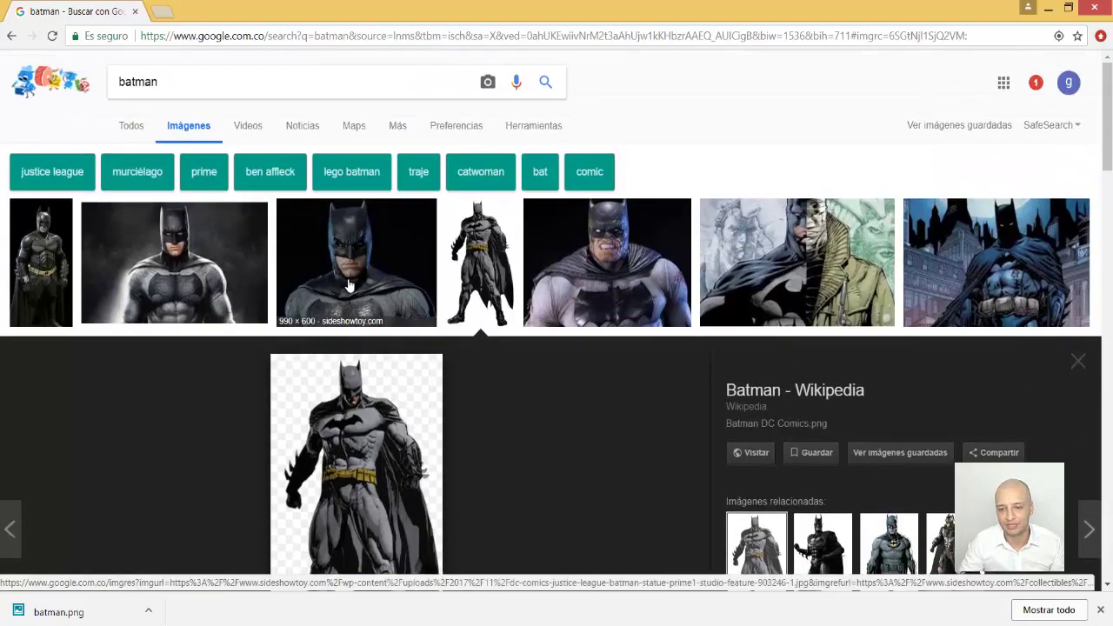
scroll(477, 253, "down", 5)
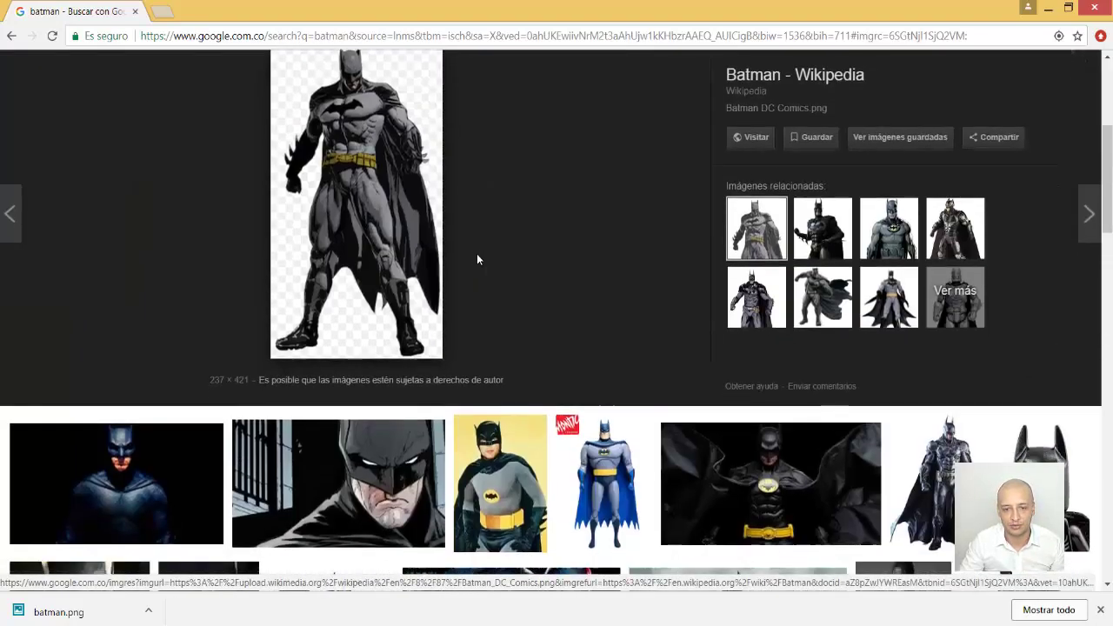
left_click(595, 255)
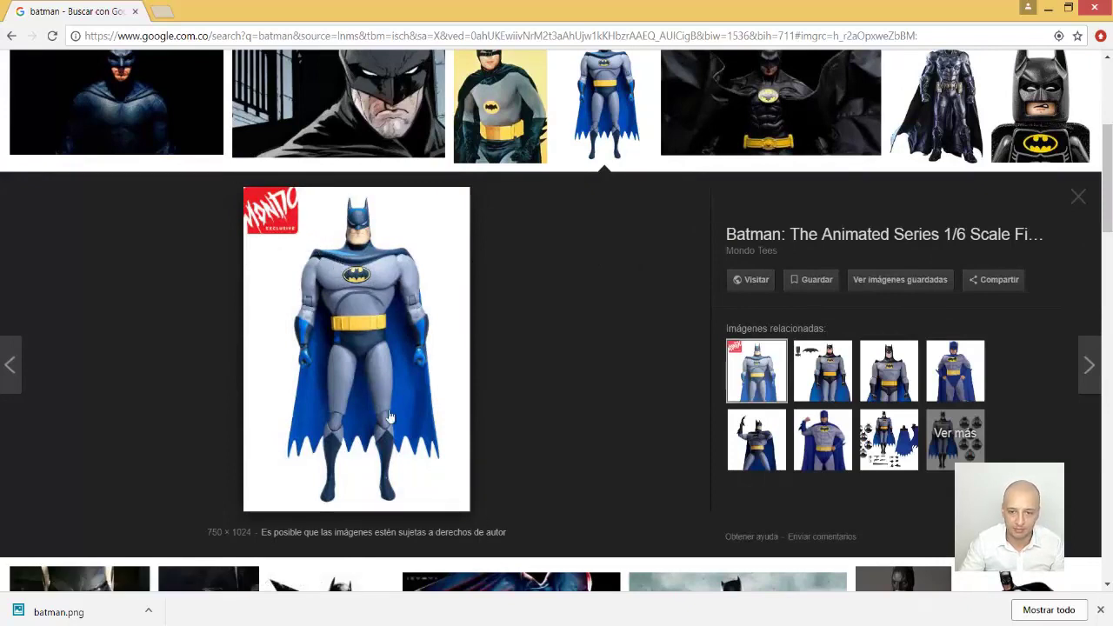
right_click(352, 363)
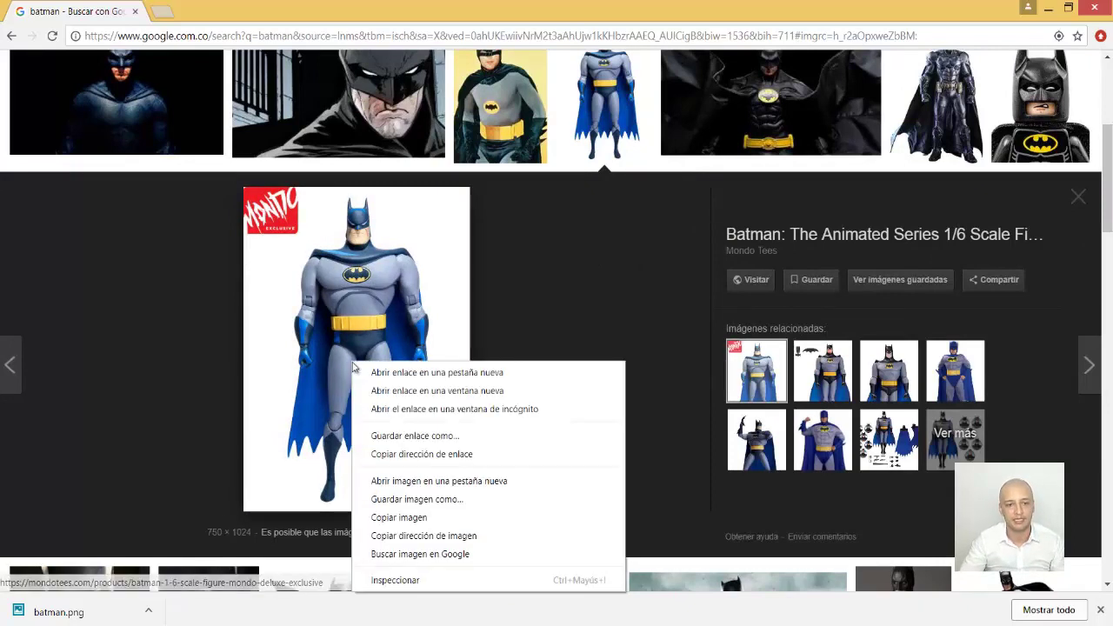
left_click(398, 500)
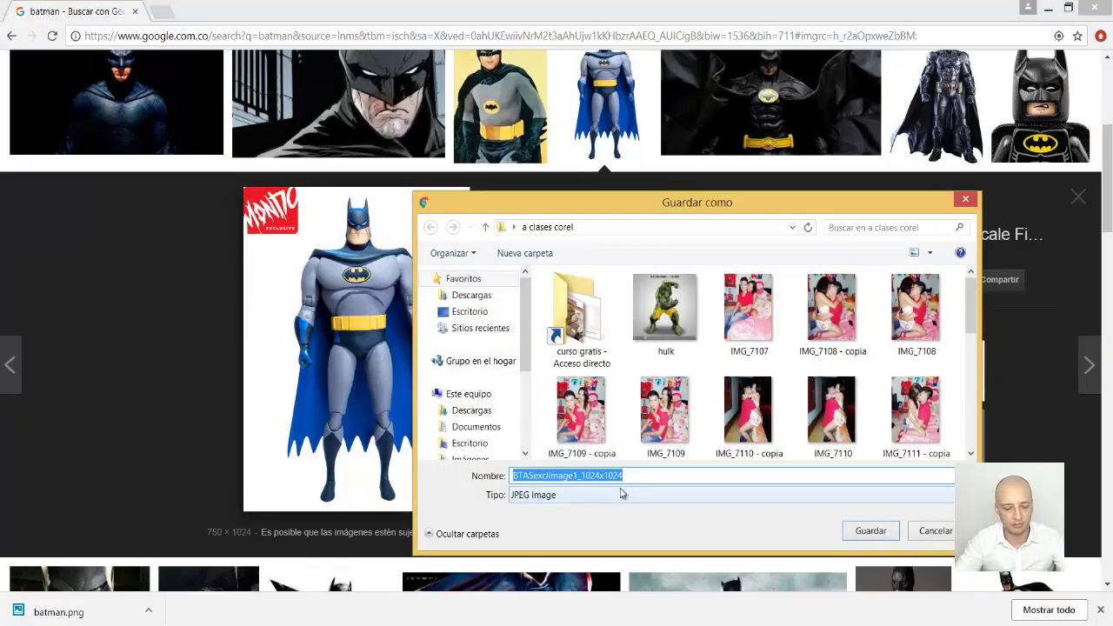
type("batman 1")
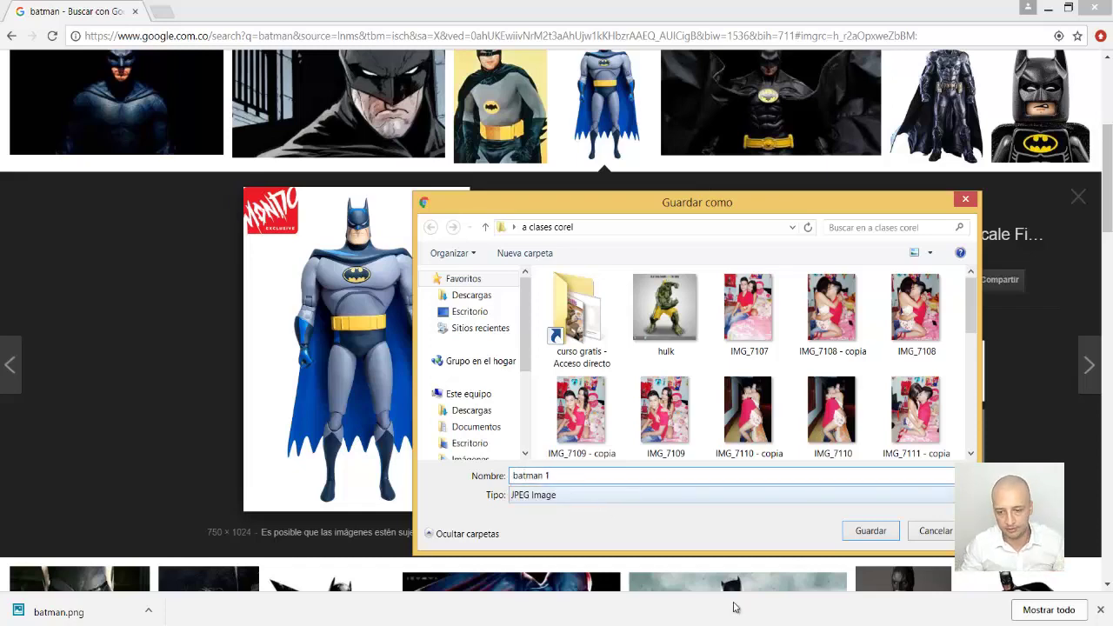
left_click(870, 531)
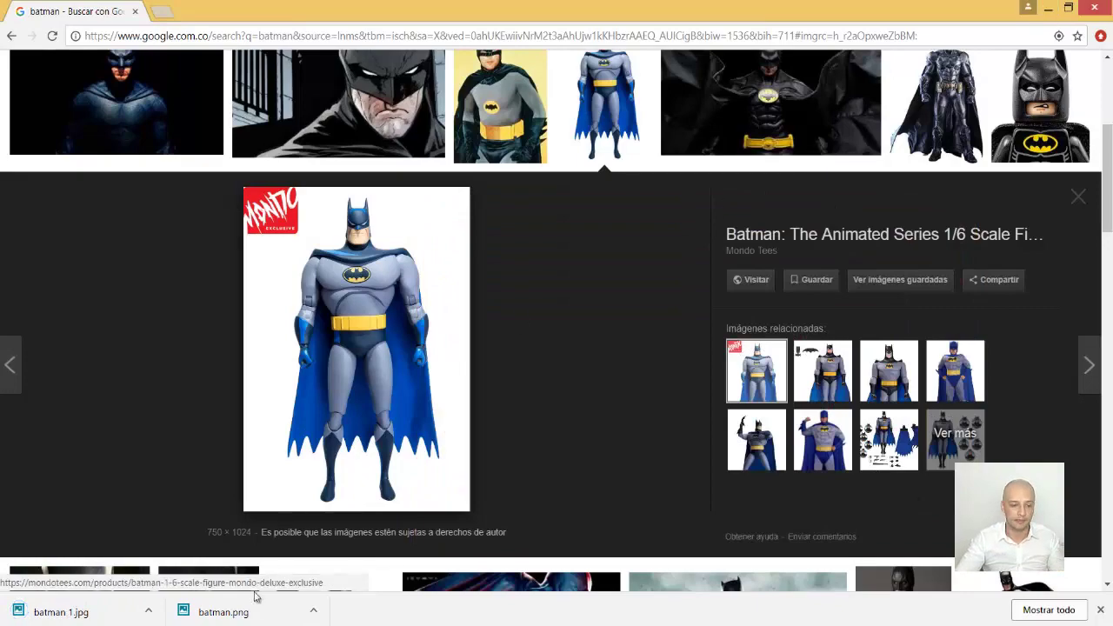
Step: Switch to CorelDRAW and import batman 1.jpg beside the page at about 189 by 258 mm
key("alt+Tab")
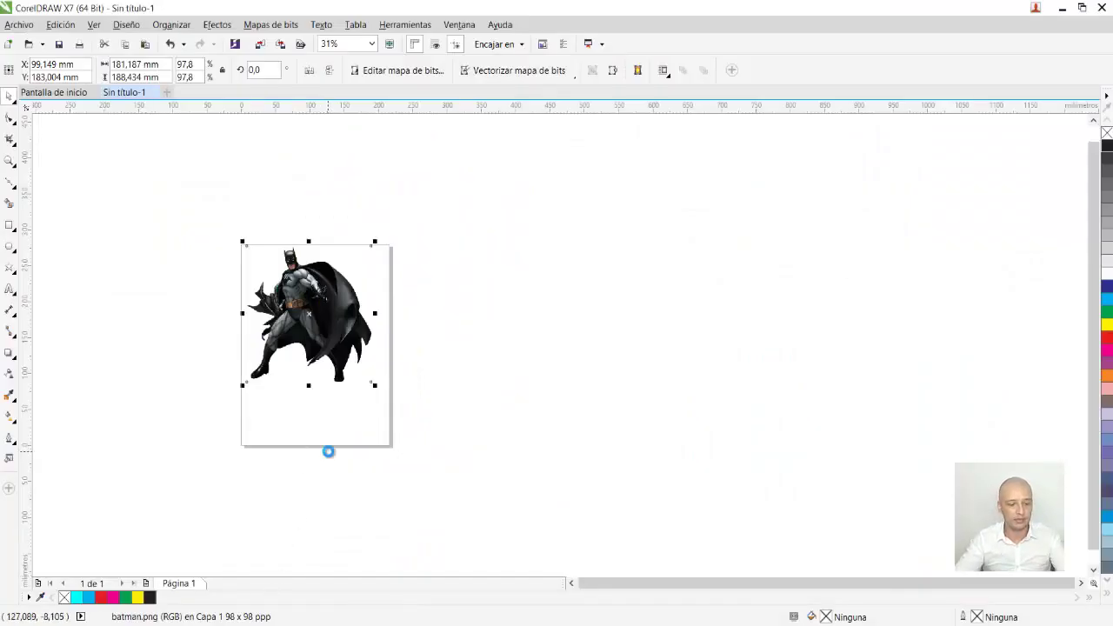
key("ctrl+i")
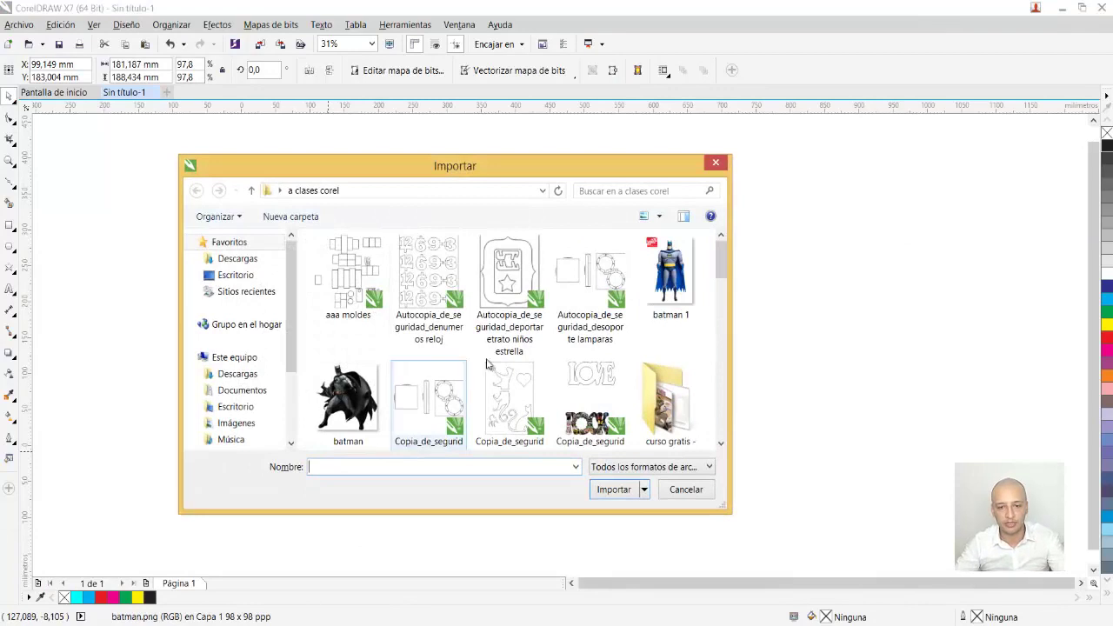
double_click(676, 271)
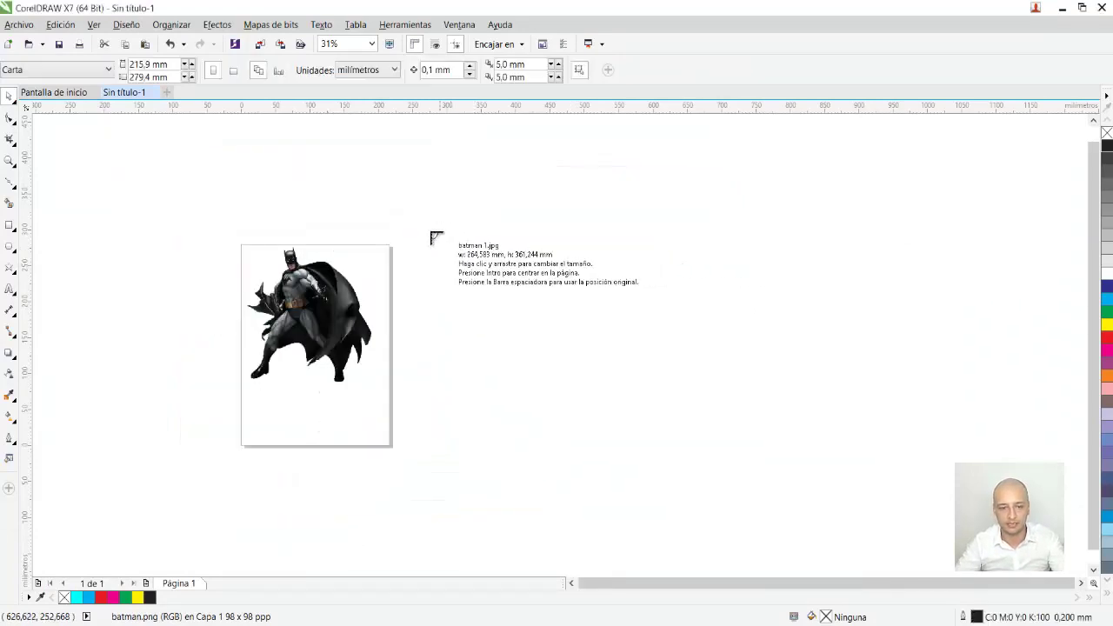
left_click_drag(510, 364, 596, 417)
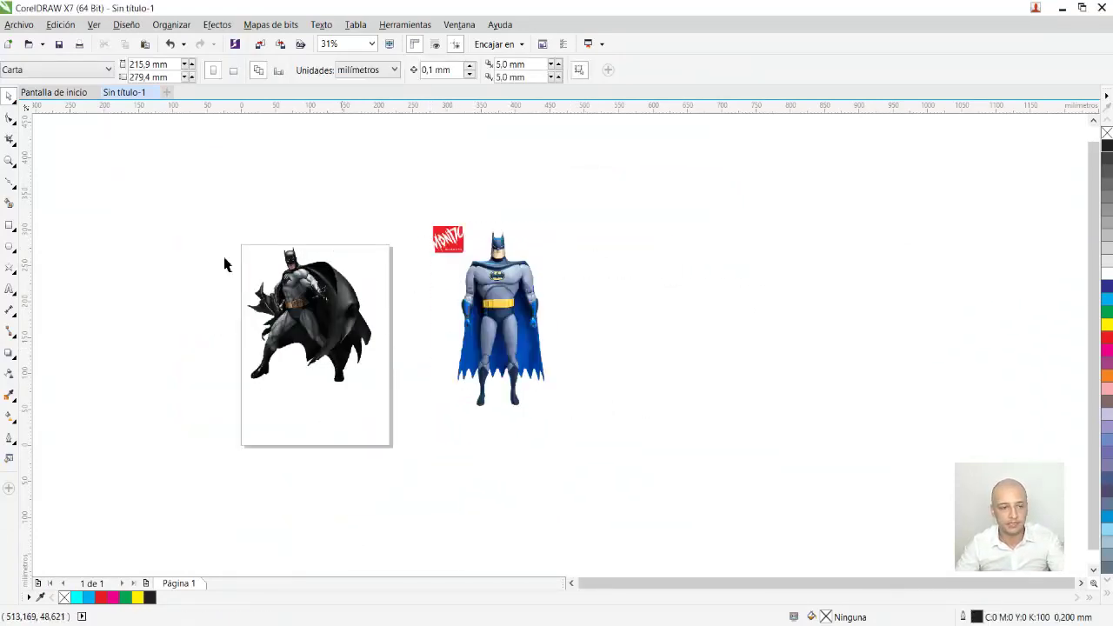
Step: Draw a rectangle about 385 by 412 mm beside the blue Batman and fill it with black
left_click(9, 225)
left_click_drag(581, 172, 848, 473)
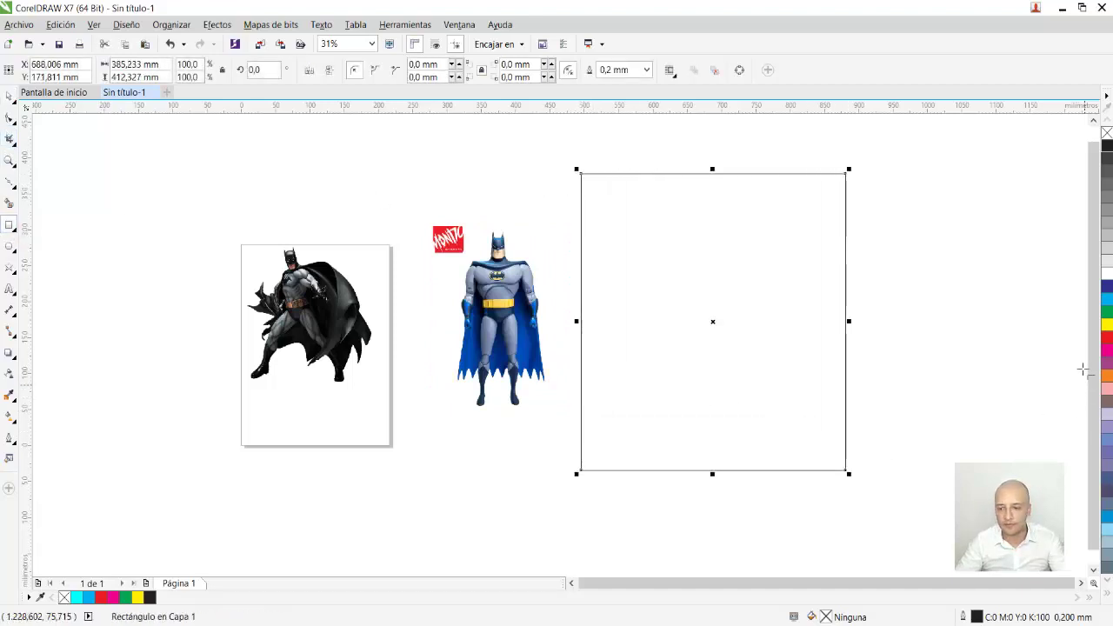
left_click(1101, 149)
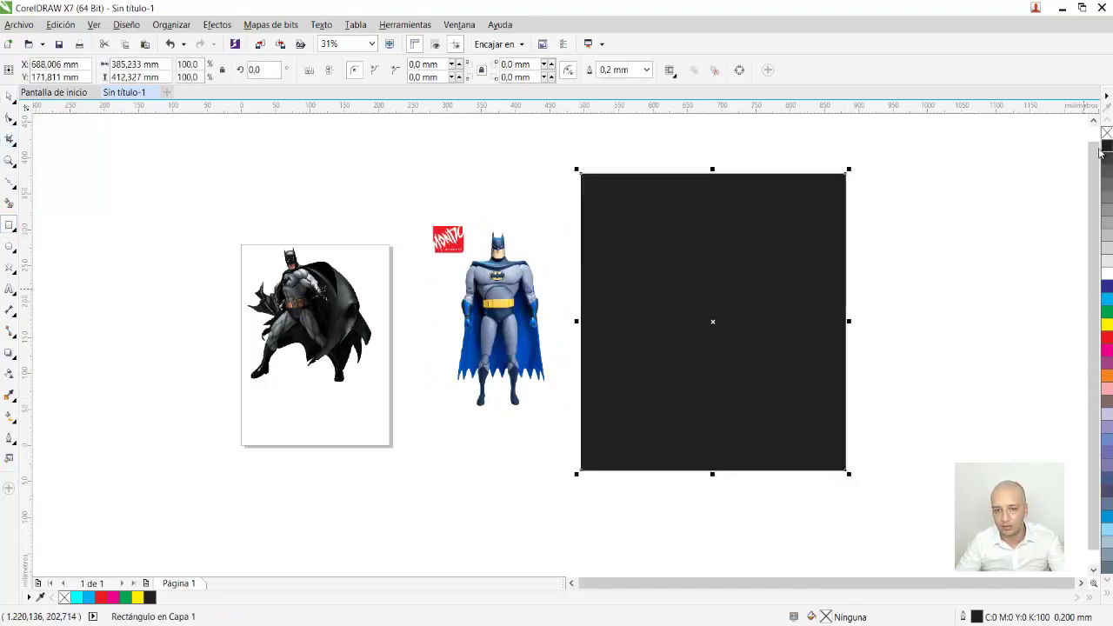
left_click(8, 377)
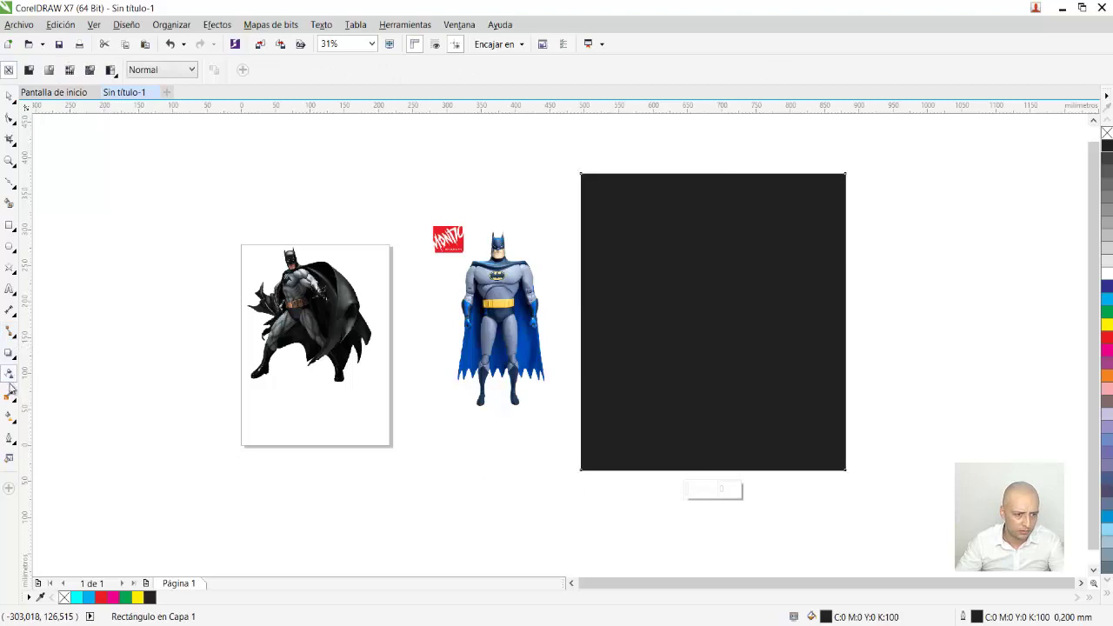
left_click(15, 417)
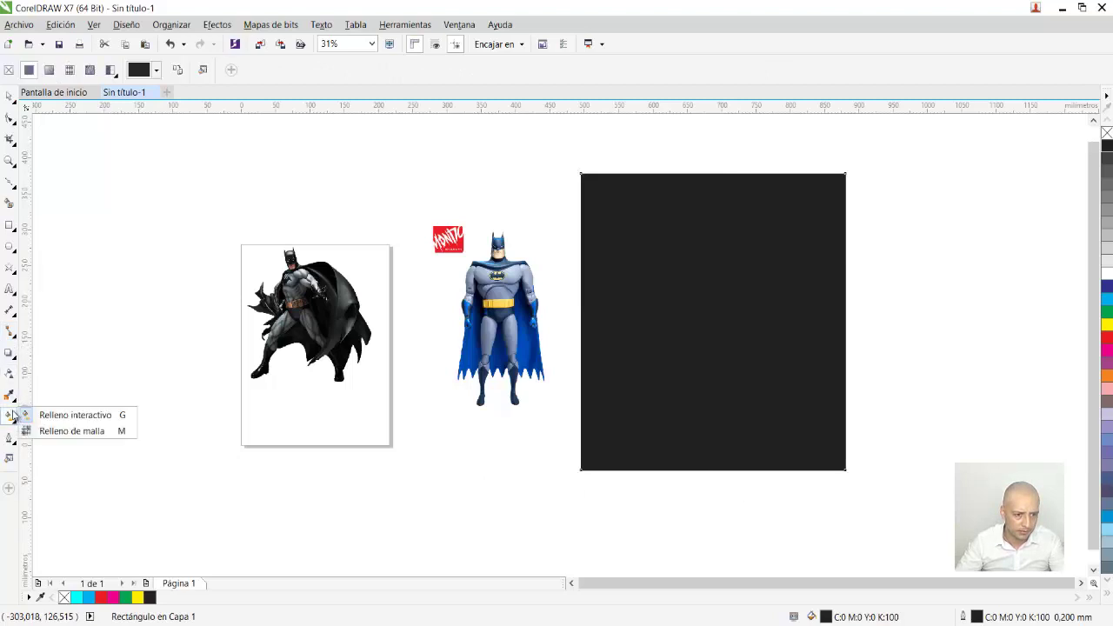
left_click(11, 405)
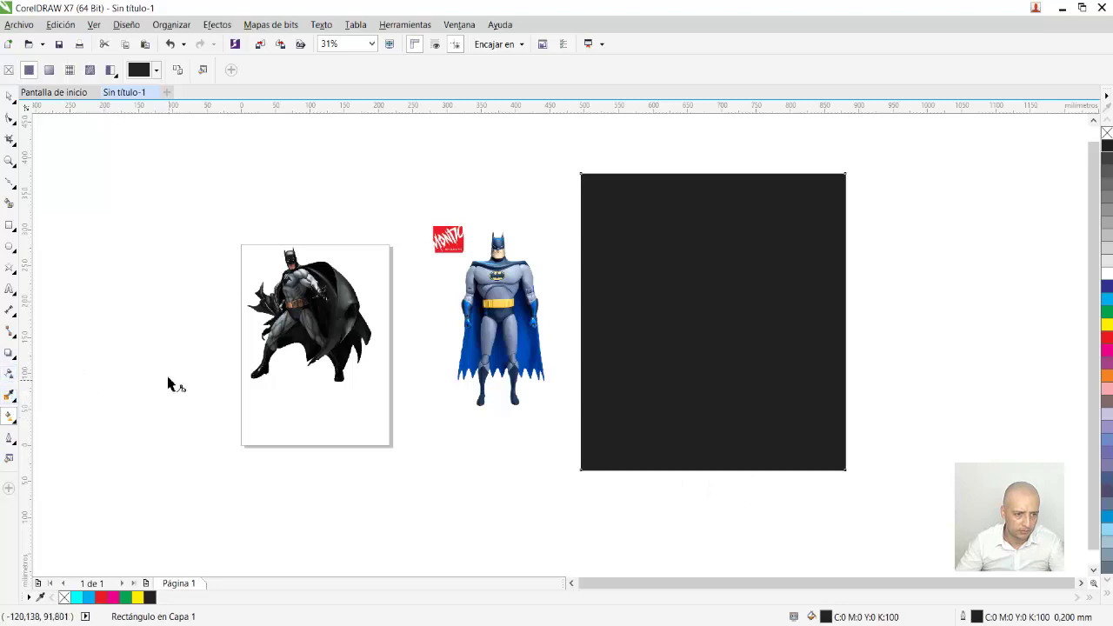
left_click(8, 357)
left_click(52, 351)
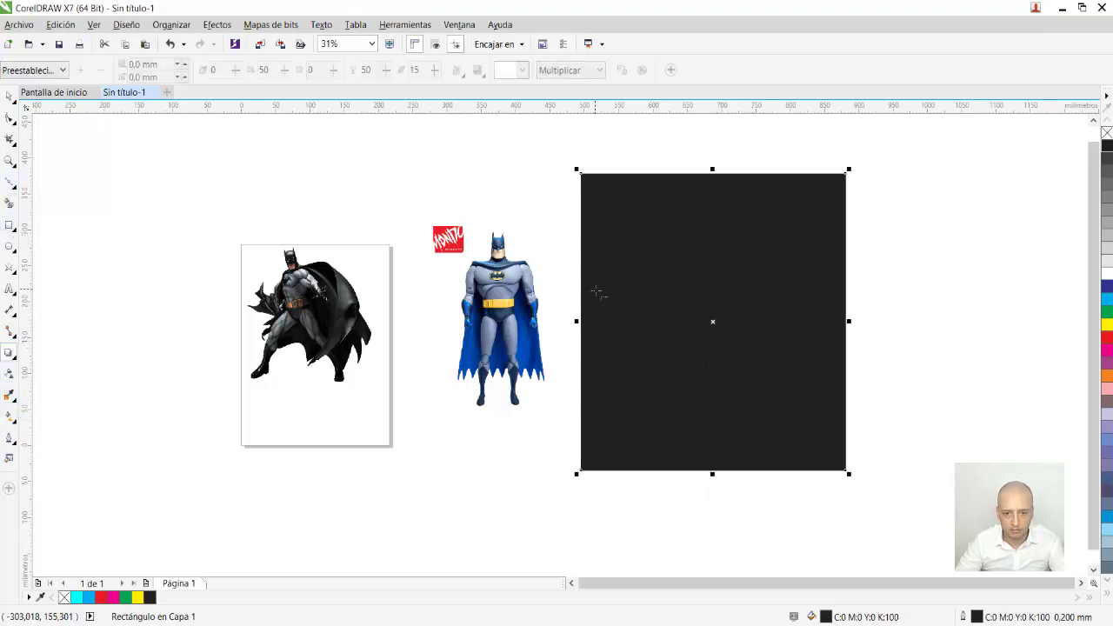
Step: Draw a rectangle about 193 by 412 mm over the left half of the black one and fill it with cyan
key("F6")
left_click_drag(581, 174, 715, 470)
left_click(1107, 302)
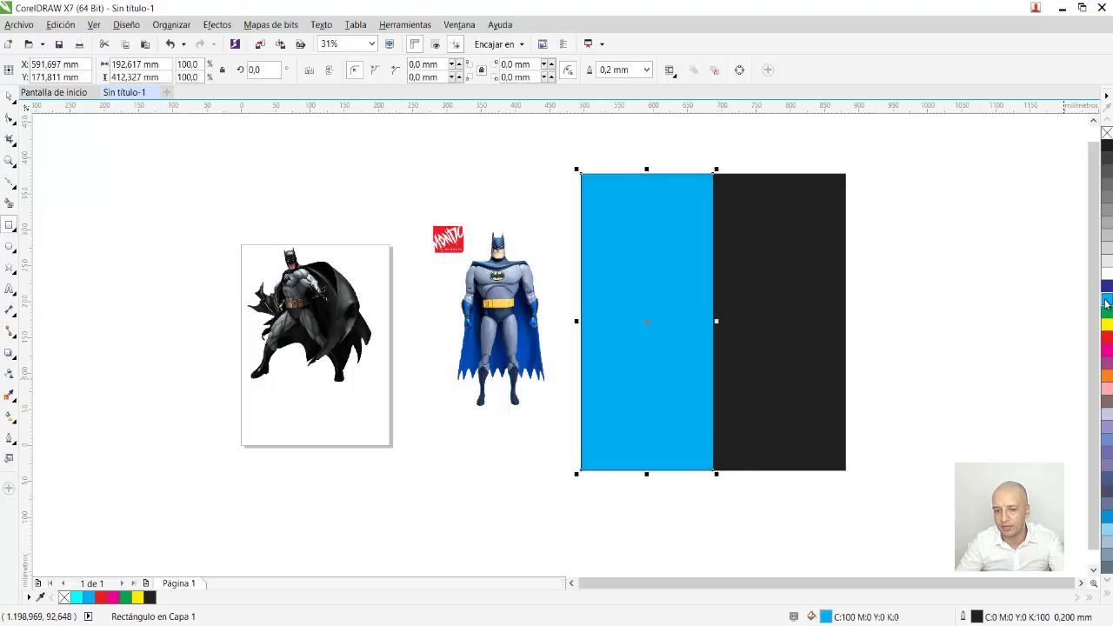
Step: Group the cyan and black rectangles into one two-colour background
left_click(11, 97)
left_click_drag(554, 150, 872, 502)
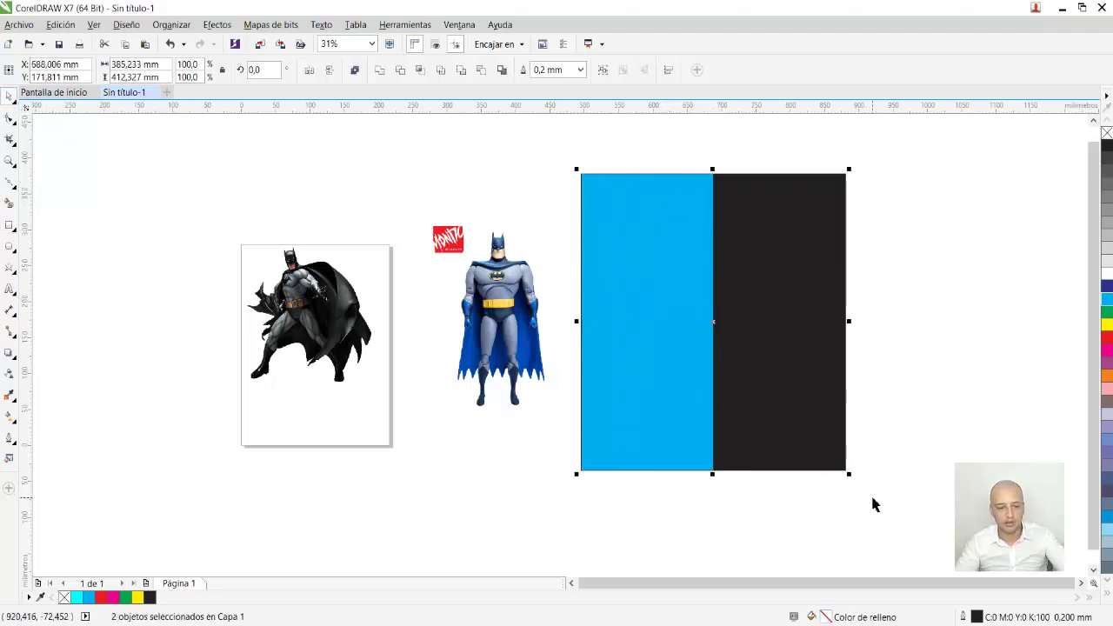
key("ctrl+g")
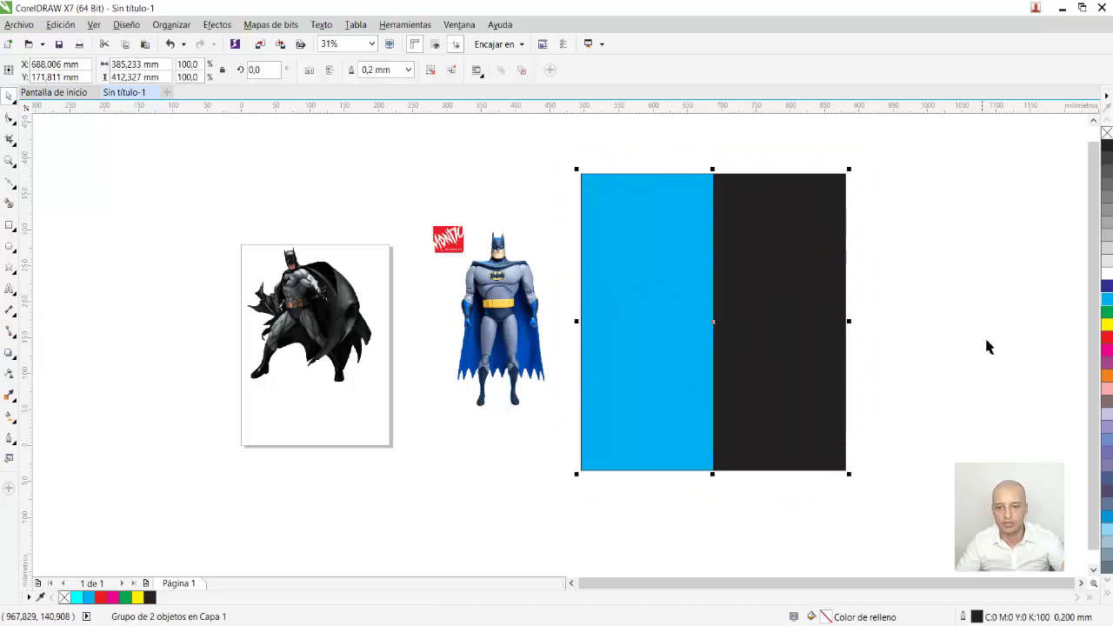
left_click(987, 346)
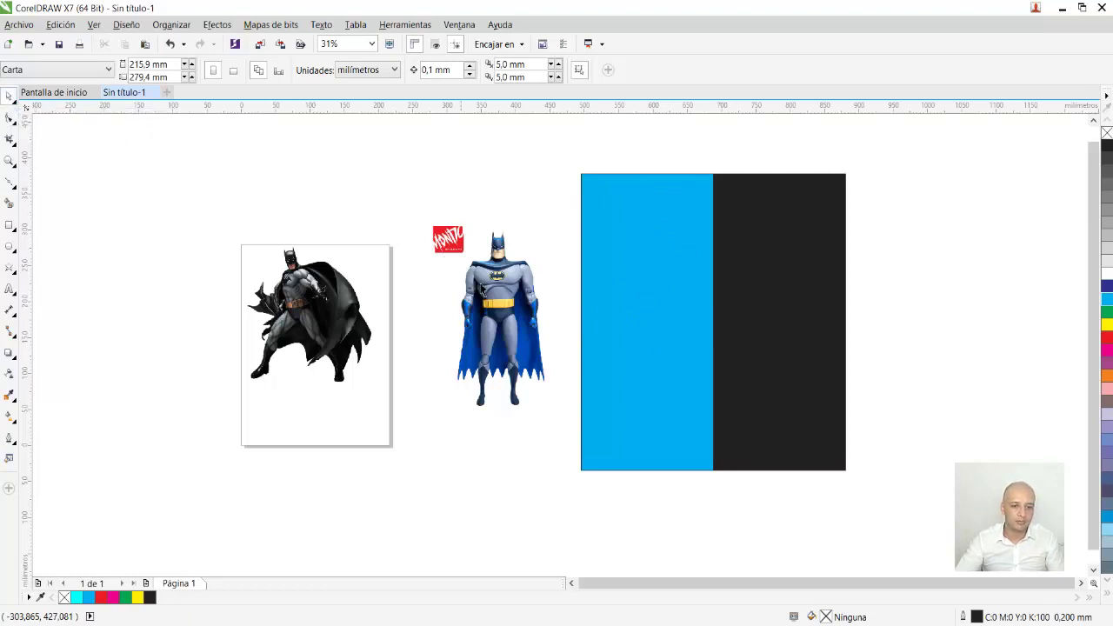
Step: Place the blue Batman image in front of the two-colour background, across the colour boundary, and examine its white backdrop up close
left_click_drag(482, 292, 656, 287)
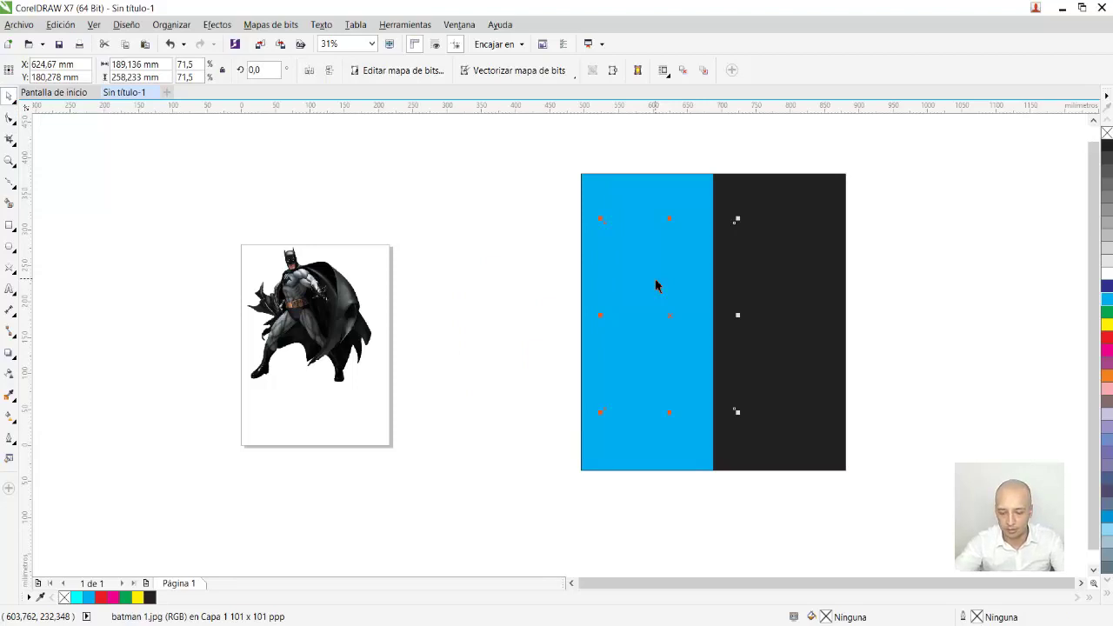
key("shift+Page_Up")
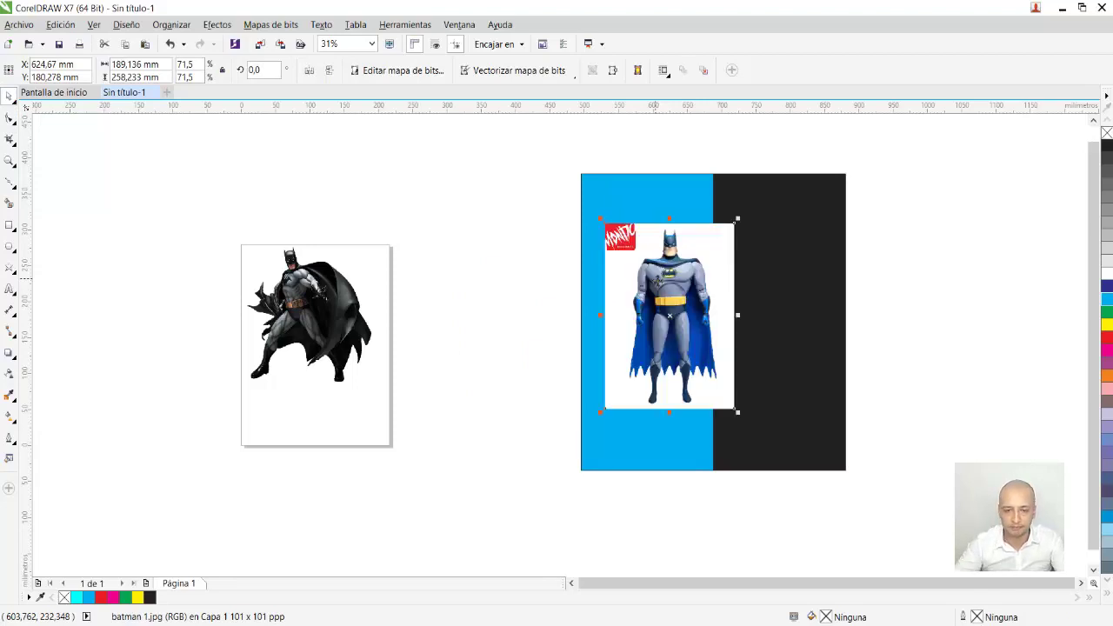
left_click_drag(678, 301, 706, 282)
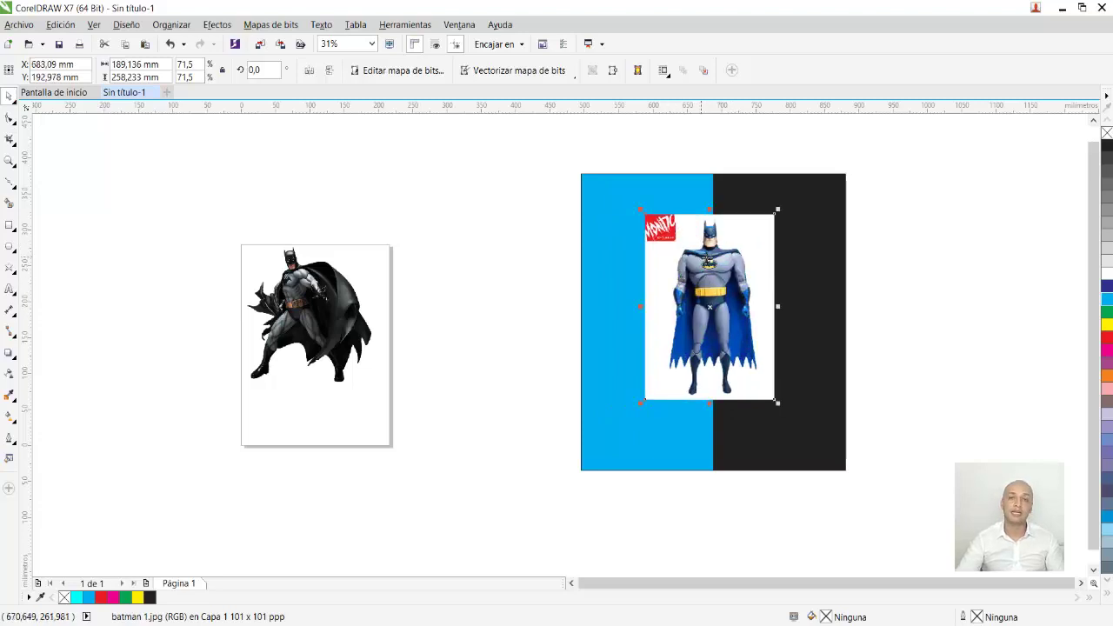
scroll(712, 252, "up", 2)
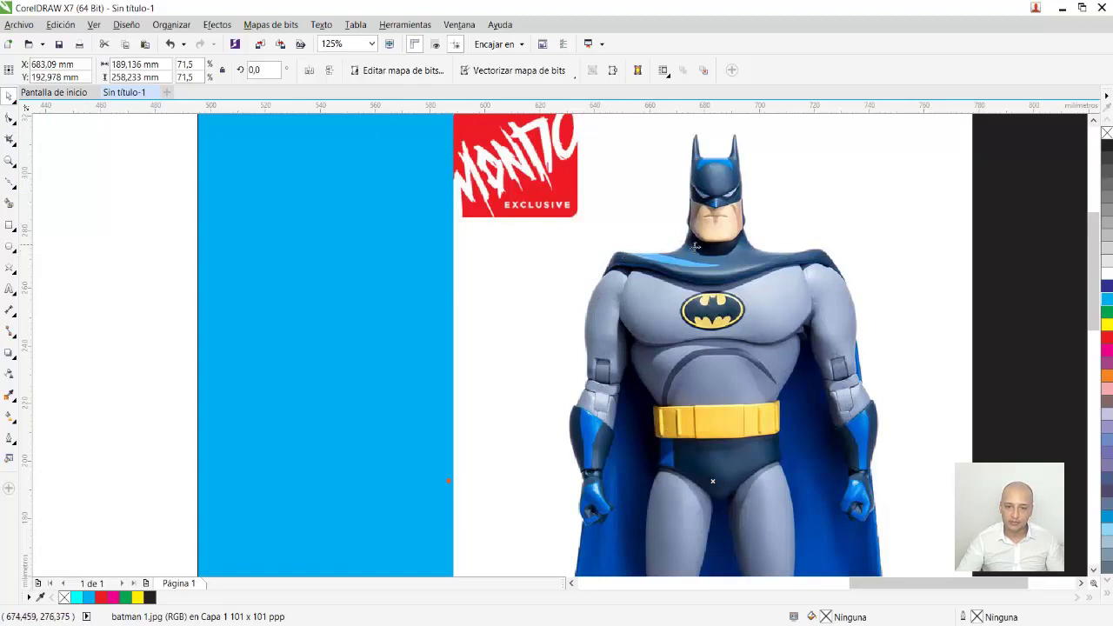
scroll(696, 247, "down", 2)
Step: Move the blue Batman off the background and place the black Batman PNG in front of it, across the colour boundary
left_click_drag(709, 267, 437, 196)
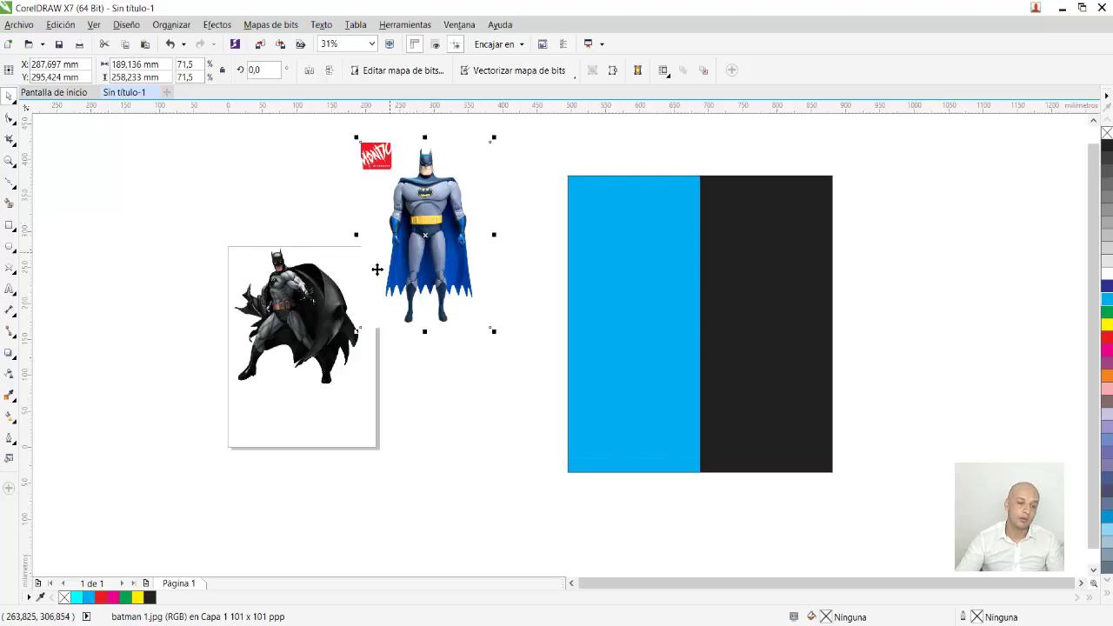
left_click_drag(287, 305, 678, 289)
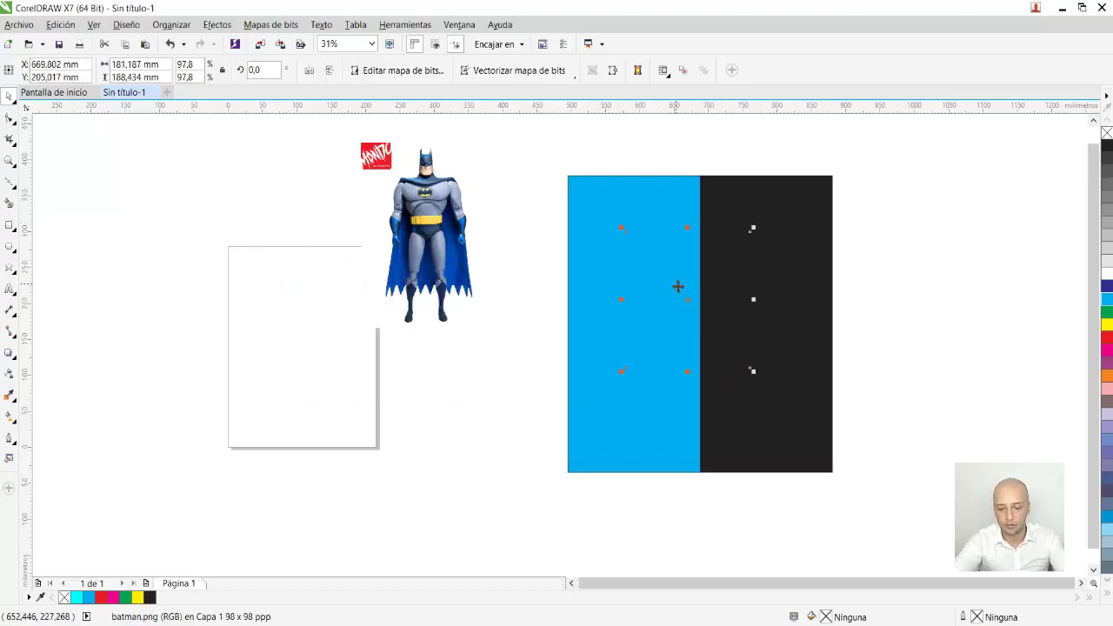
mouse_move(677, 285)
left_mouse_down()
mouse_move(618, 269)
mouse_move(688, 283)
left_mouse_up()
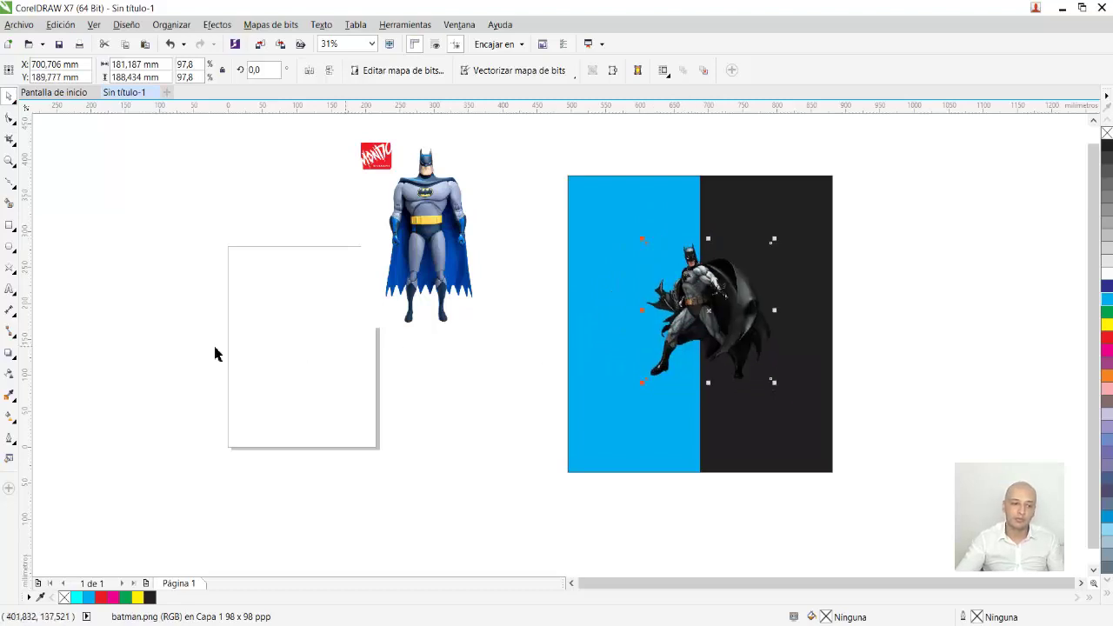
Step: Apply a drop shadow with the Brillo pequeño preset to the black Batman PNG and set its colour to white
left_click(15, 365)
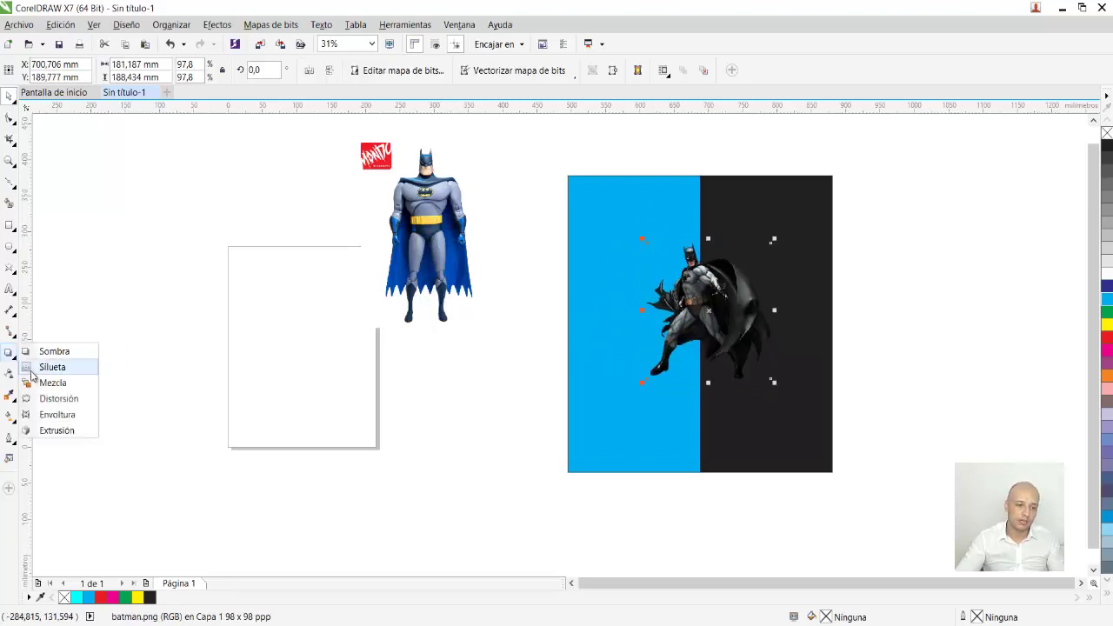
left_click(43, 363)
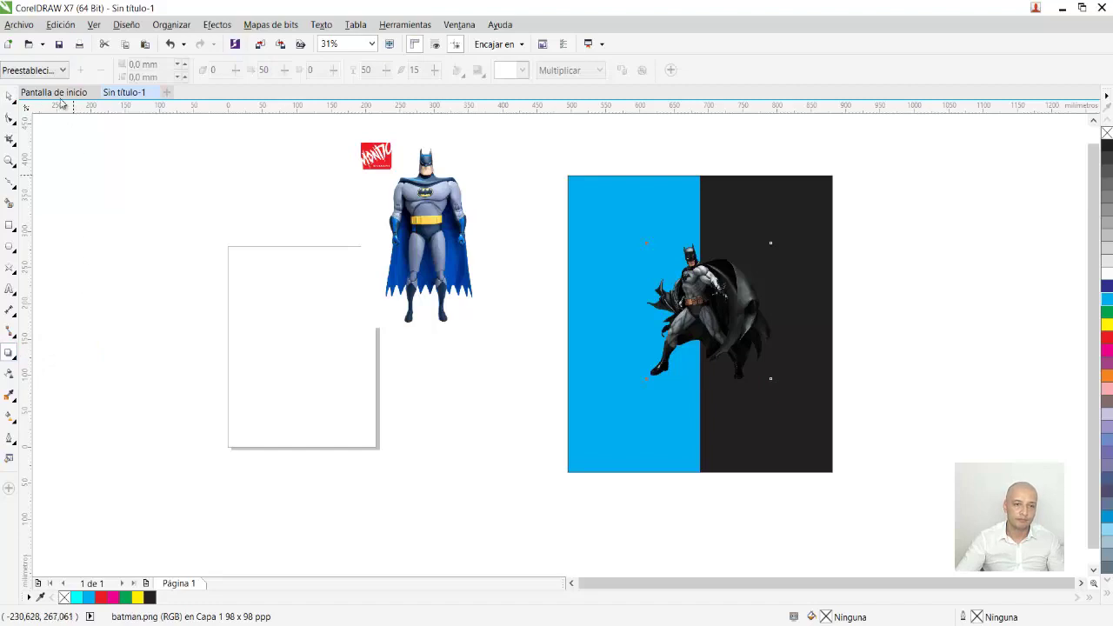
left_click(63, 70)
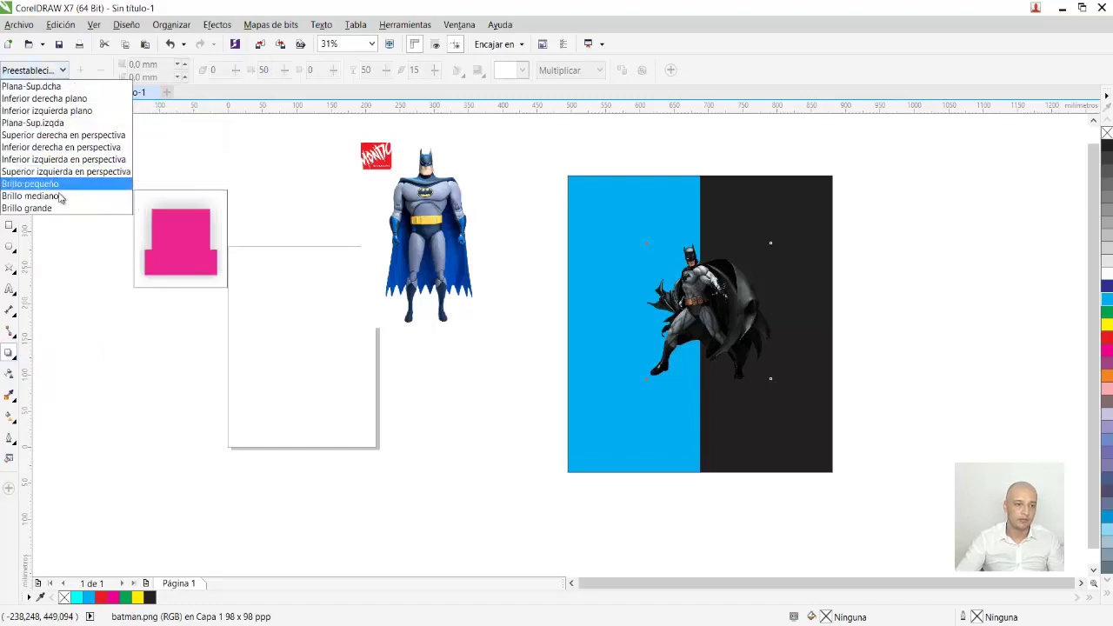
left_click(125, 181)
left_click(523, 71)
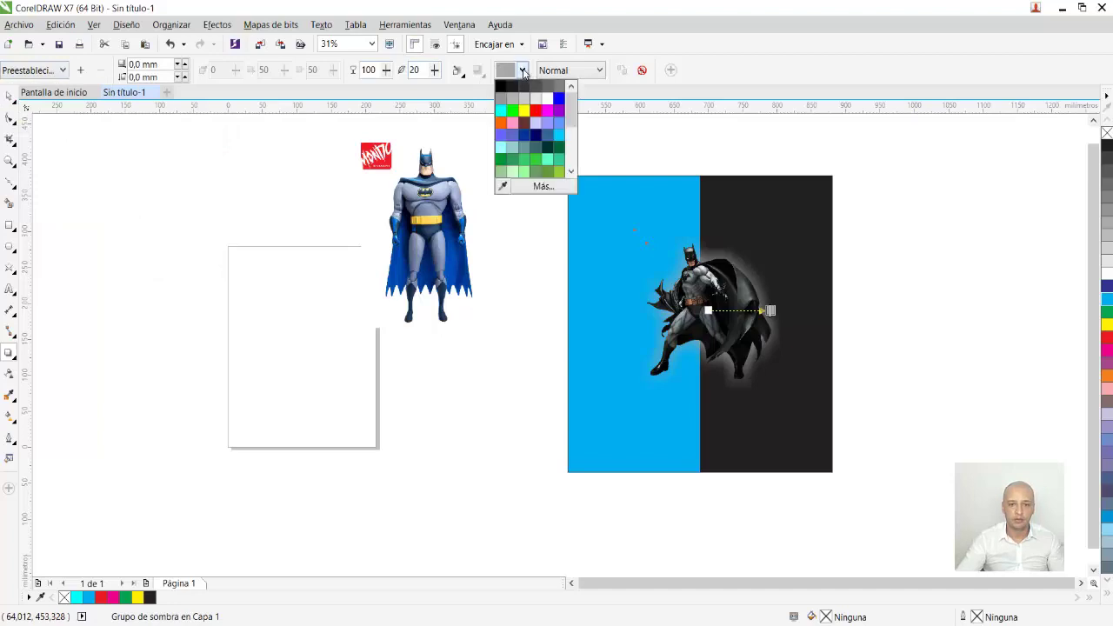
left_click(547, 100)
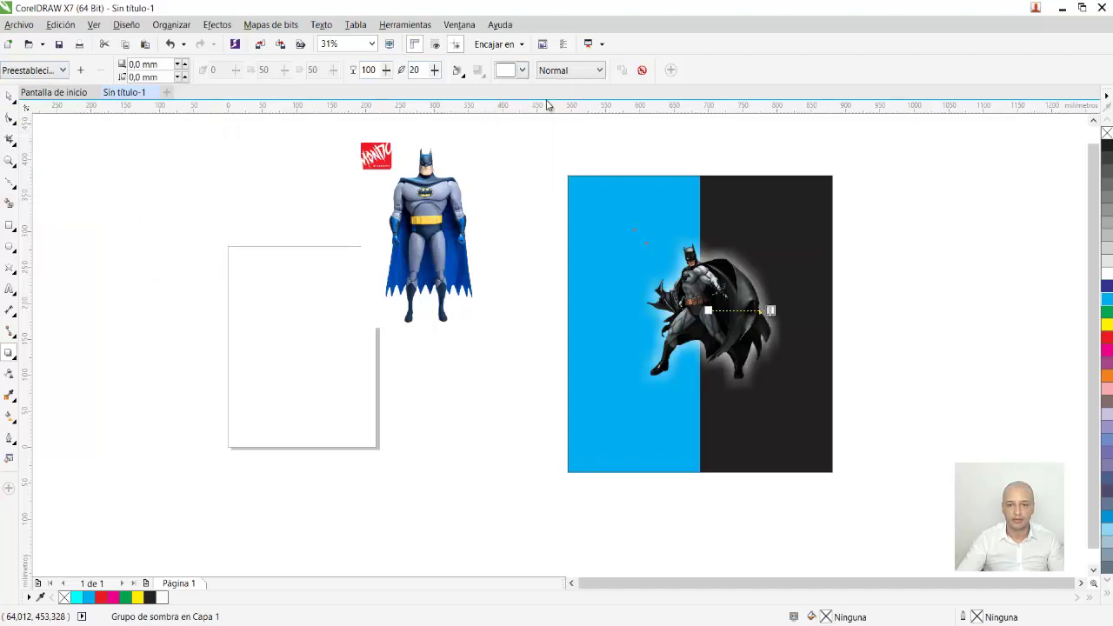
Step: Set the feathering direction of the black Batman's white glow to Fuera
double_click(416, 71)
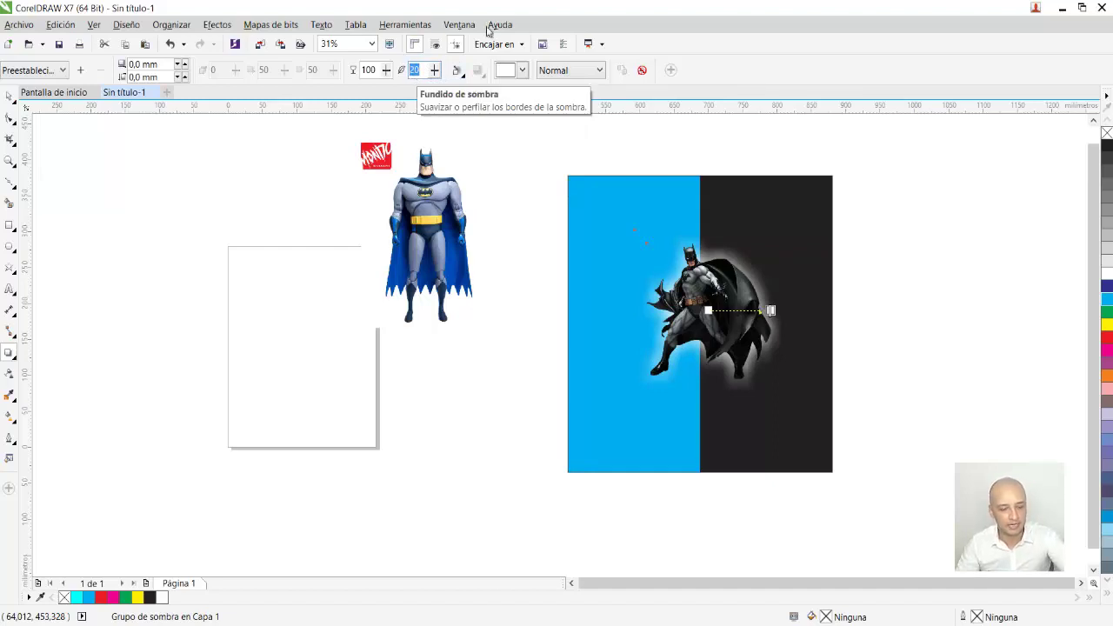
left_click(459, 71)
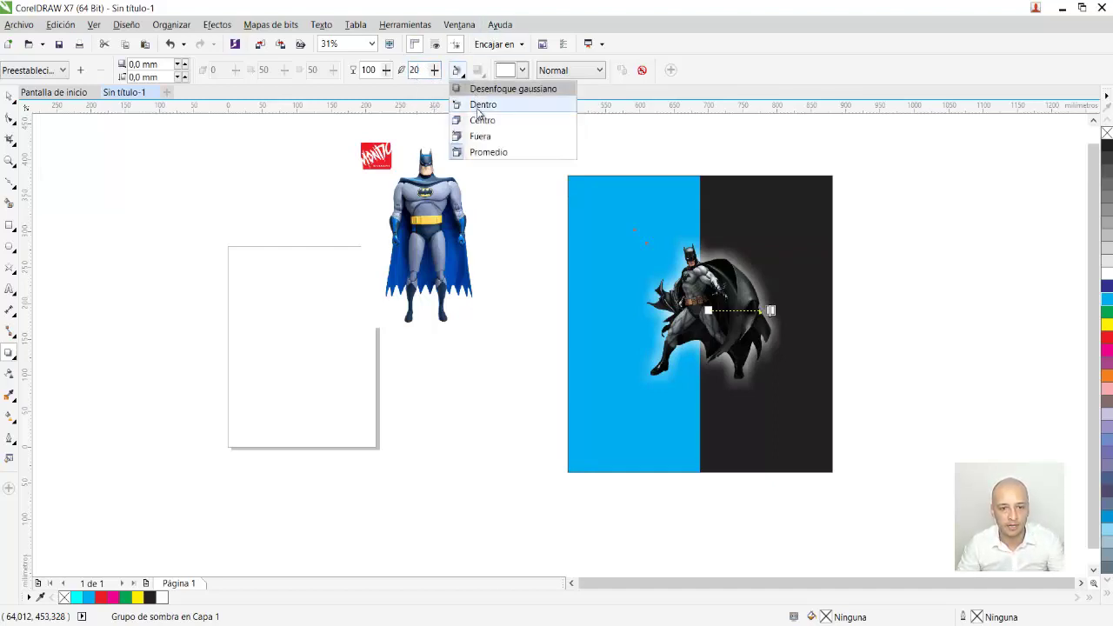
left_click(480, 136)
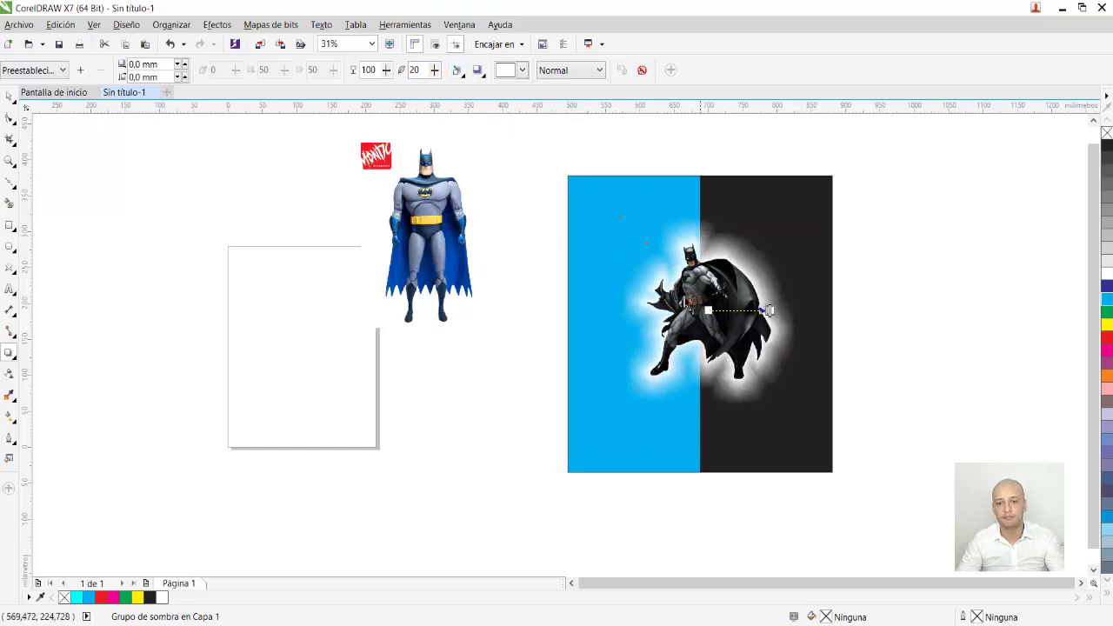
Step: Try the white glow at 50 opacity and restore its opacity to 100
left_click_drag(377, 69, 365, 71)
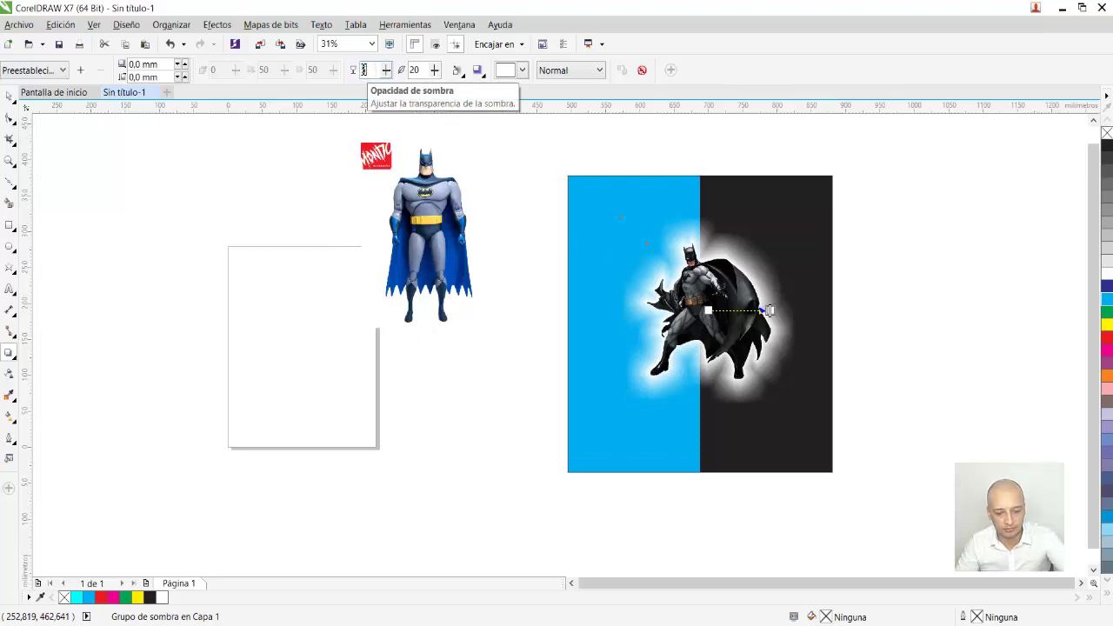
key("Return")
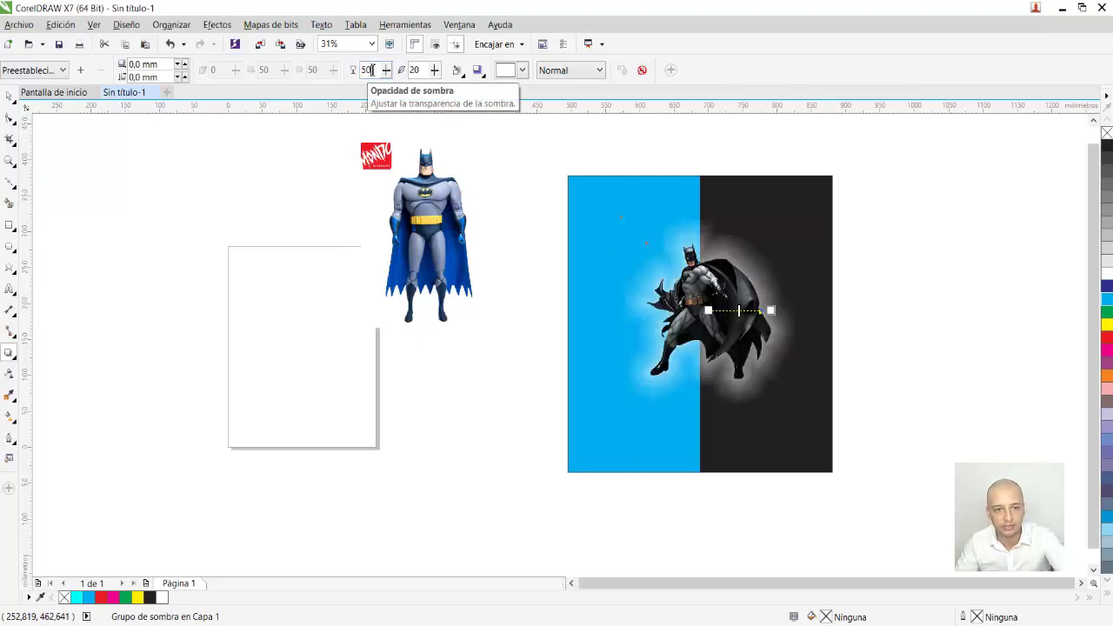
left_click_drag(372, 70, 366, 70)
key("BackSpace")
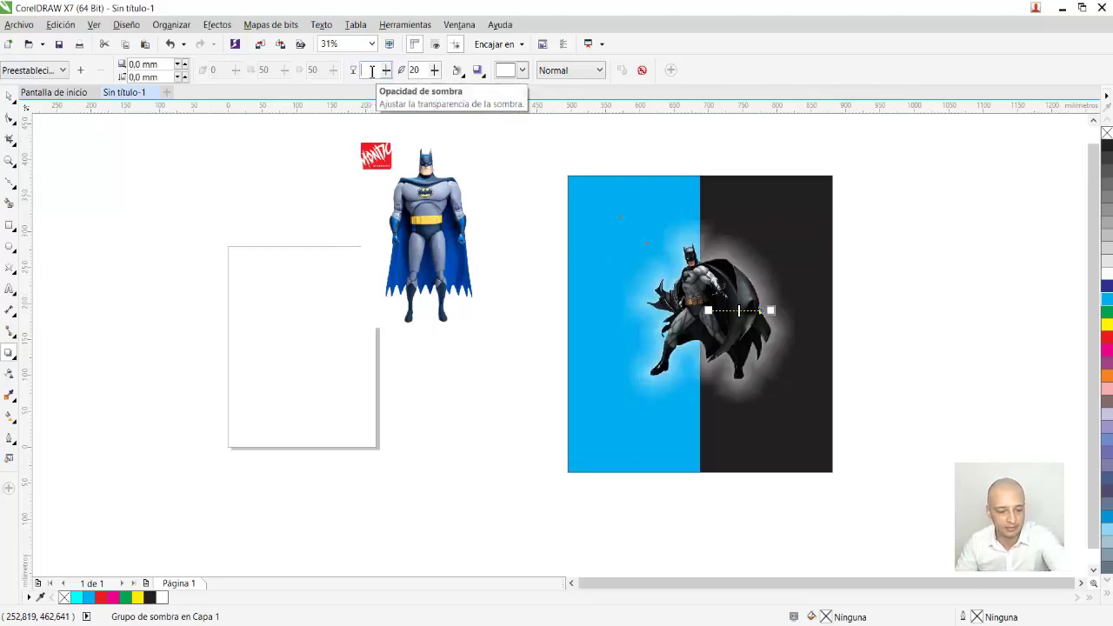
type("100")
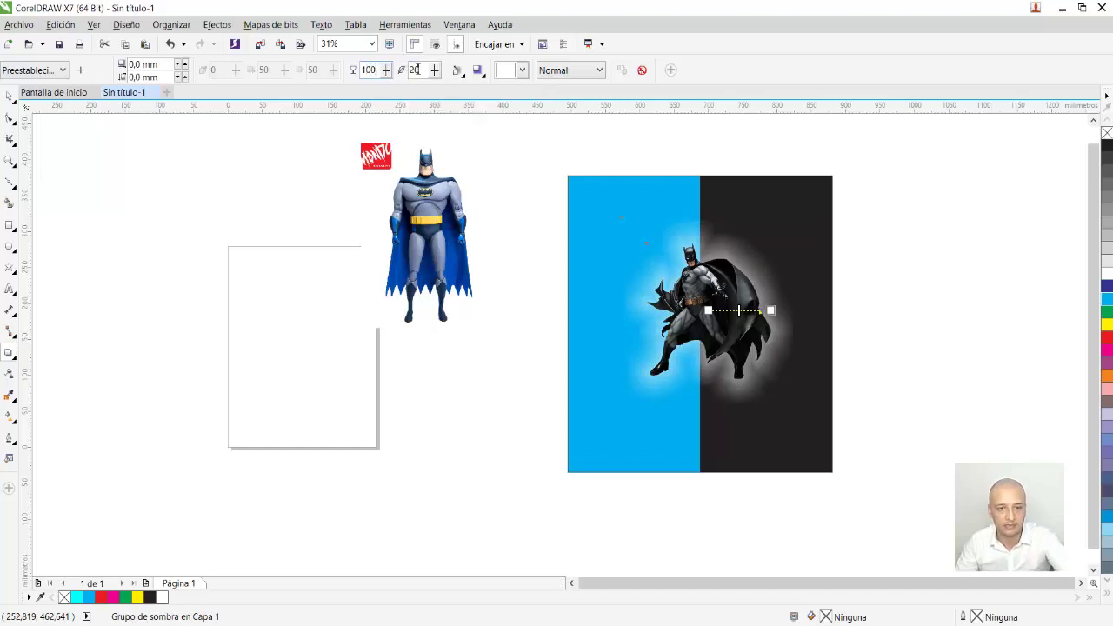
key("Return")
Step: Set the white glow's feathering to 10 and undo the stray shadow change on the black Batman
type("1")
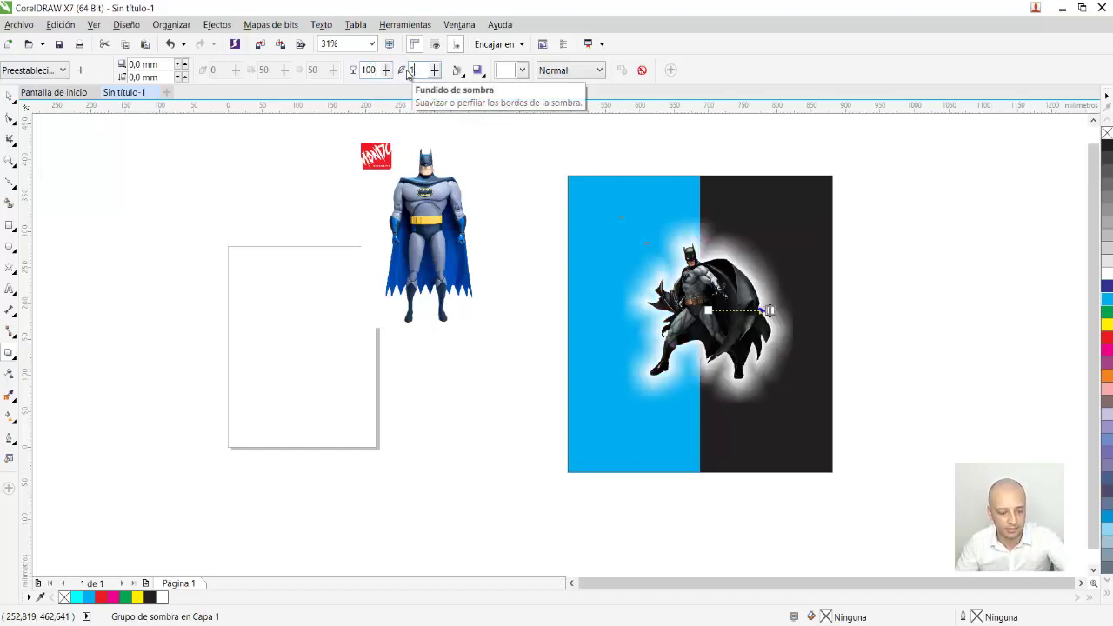
type("0")
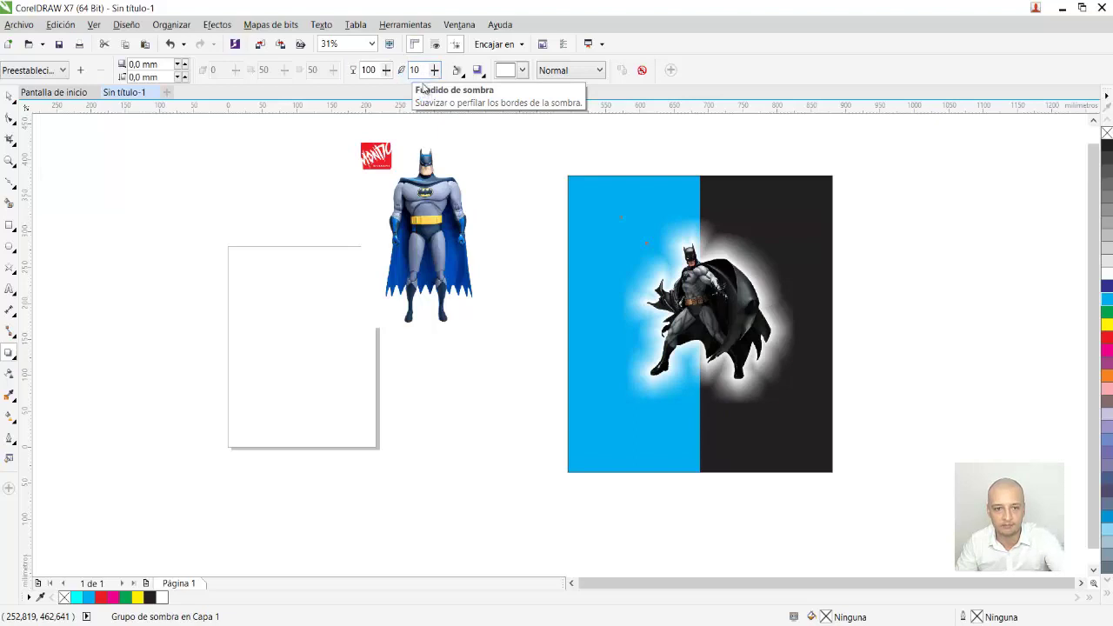
key("Return")
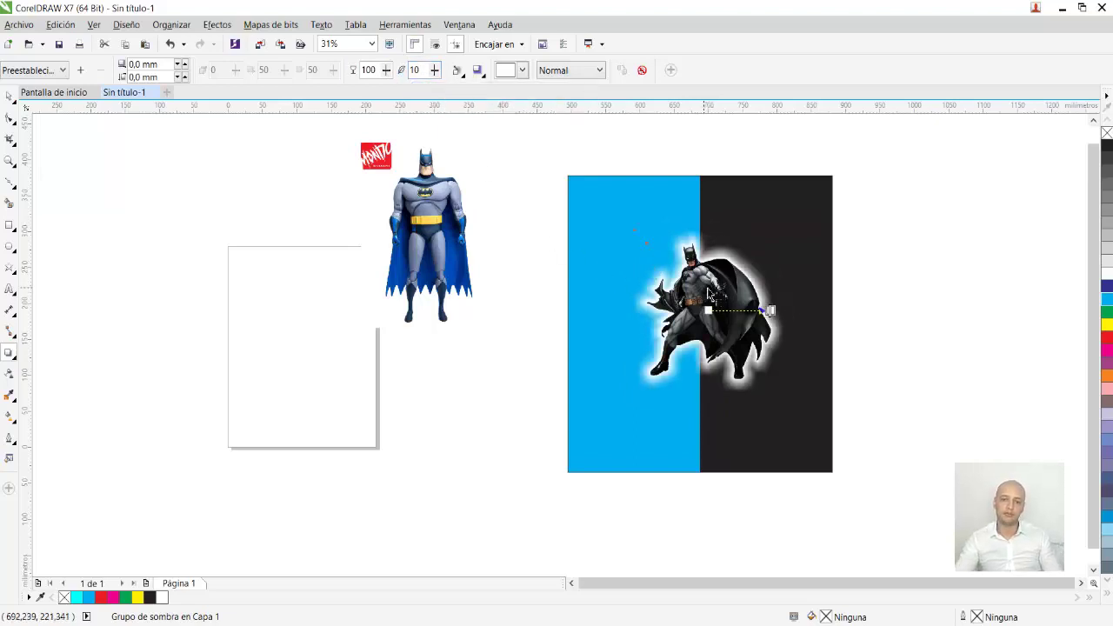
key("ctrl+z")
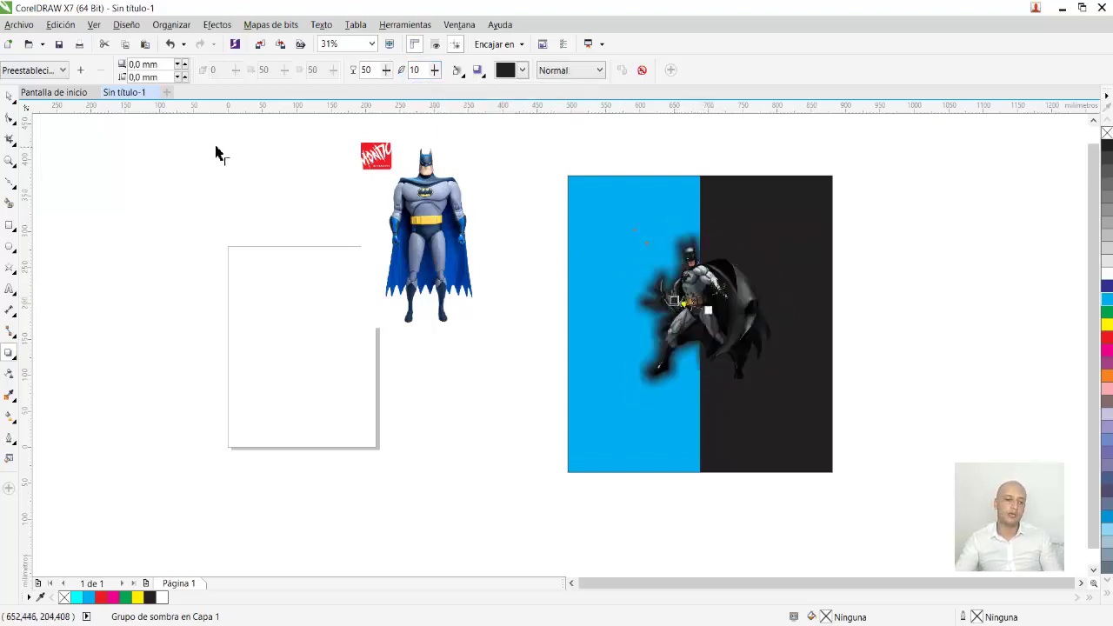
left_click(169, 46)
Step: Nudge the glowing black Batman slightly upward and place the blue Batman JPG across the outer edge of the background's cyan half
key("space")
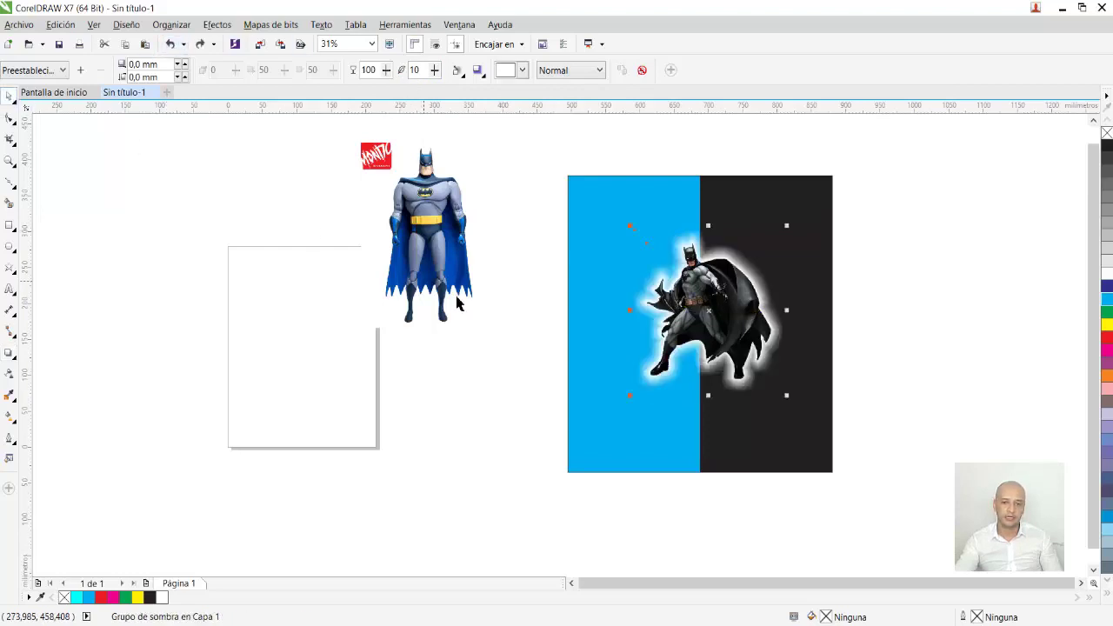
left_click(537, 303)
mouse_move(690, 306)
left_mouse_down()
mouse_move(696, 289)
mouse_move(677, 301)
mouse_move(699, 293)
mouse_move(688, 297)
left_mouse_up()
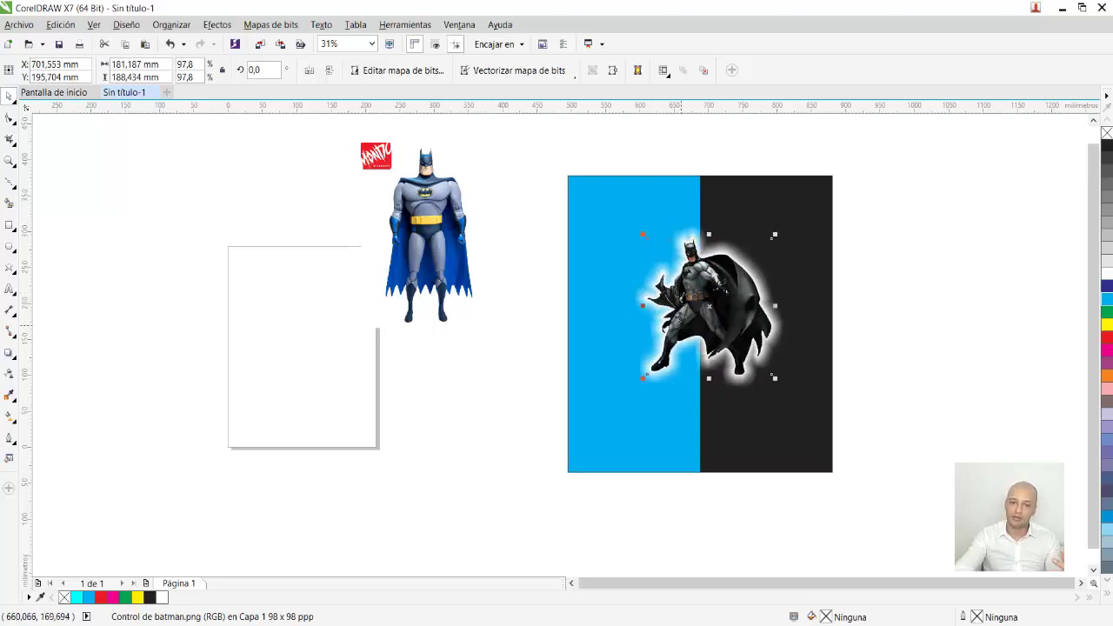
left_click_drag(479, 231, 609, 258)
key("Escape")
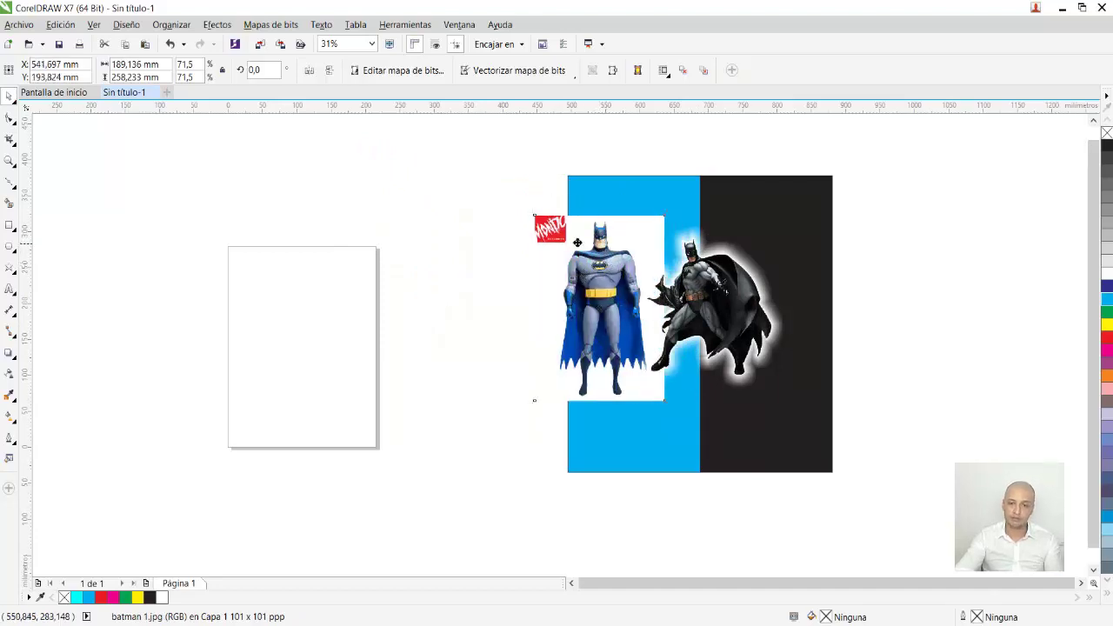
left_click_drag(598, 228, 560, 222)
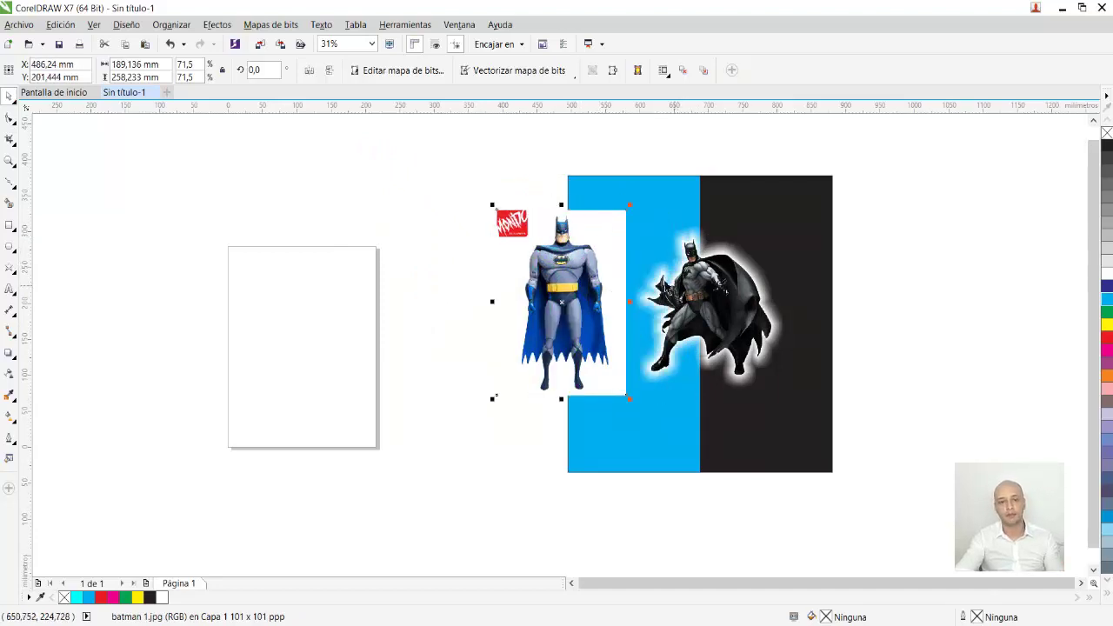
Step: Add the name in lowercase as artistic text on the page and enlarge it to about 216 by 52 mm
left_click(10, 289)
left_click(252, 311)
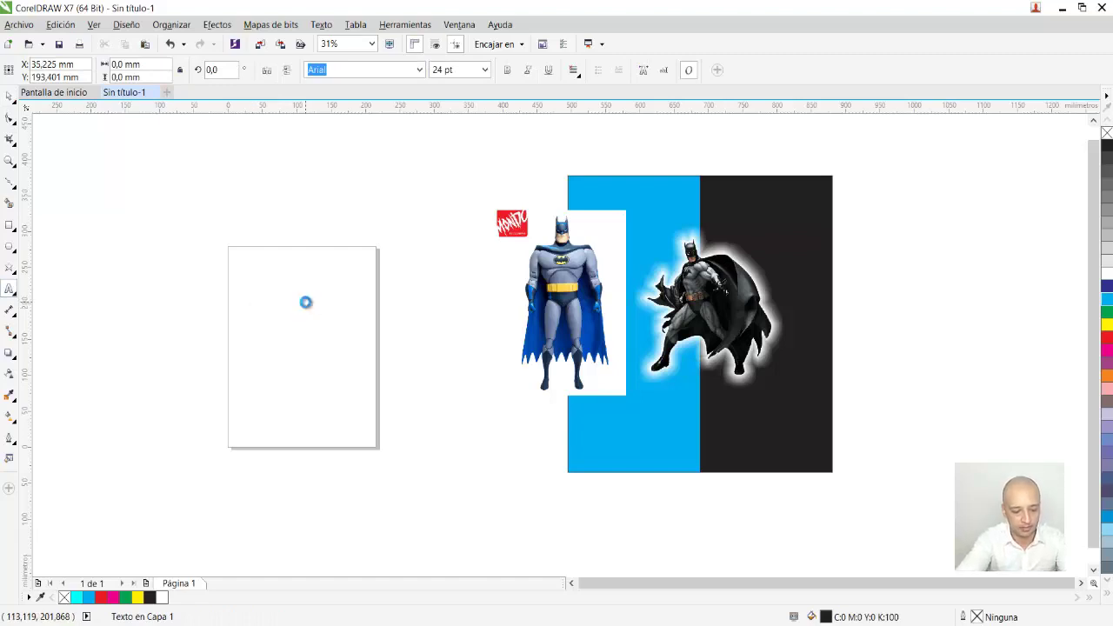
type("el")
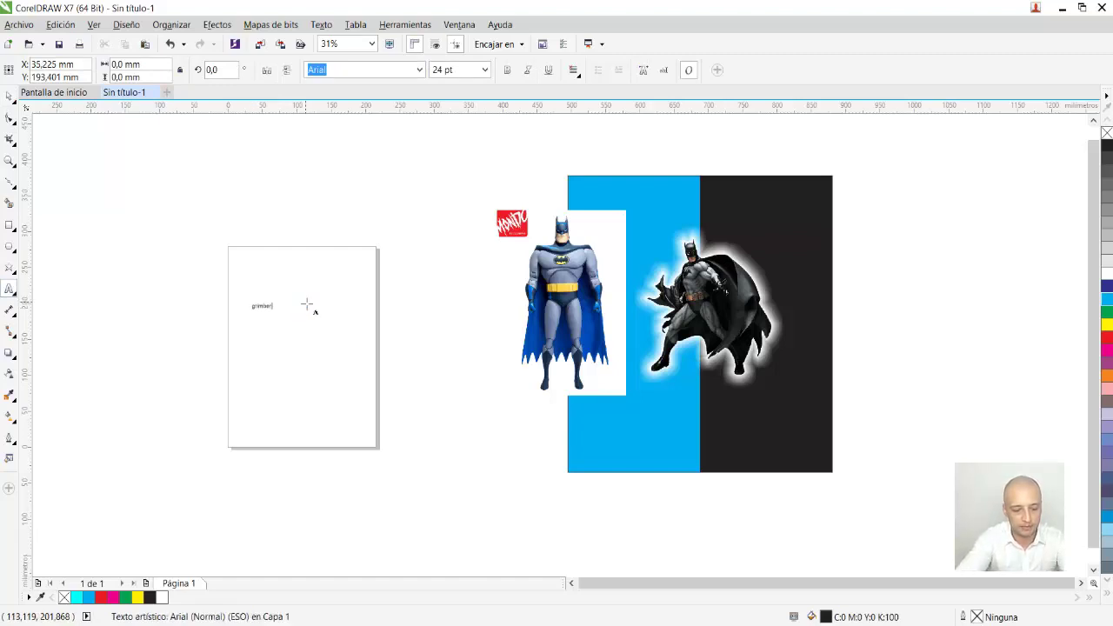
key("Escape")
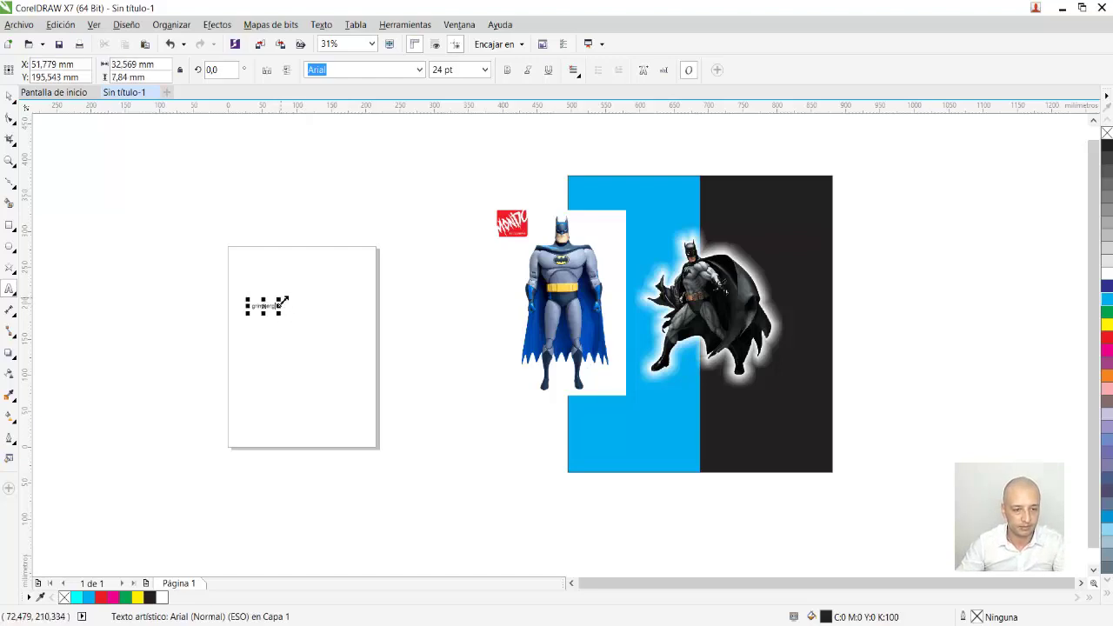
left_click_drag(280, 301, 401, 268)
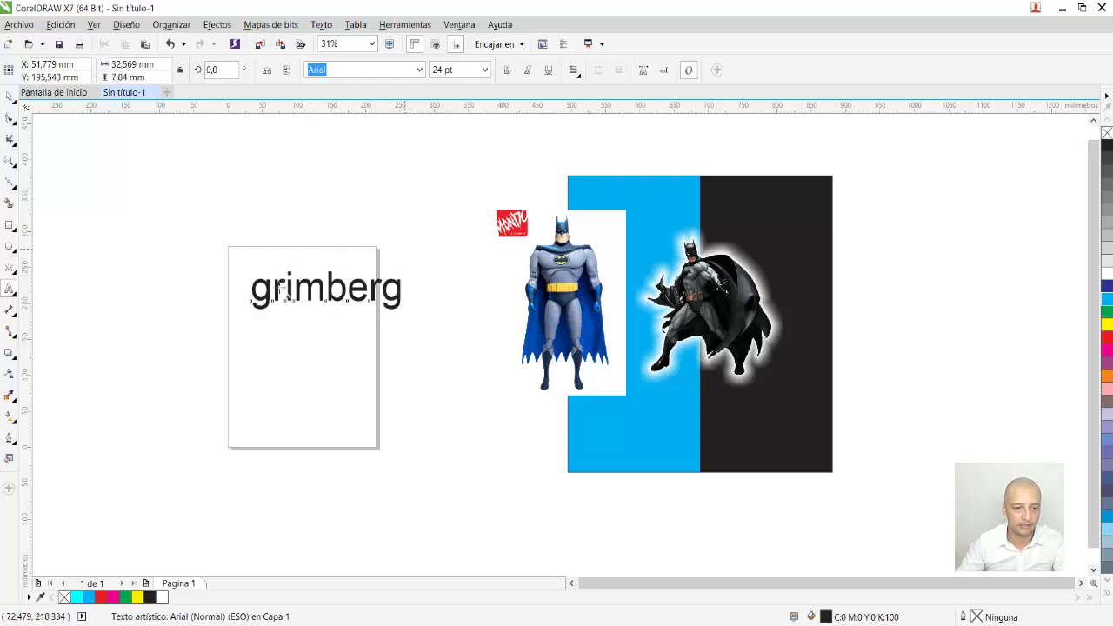
Step: Set the name text's font to Cooper Black and capitalise its first letter
double_click(276, 290)
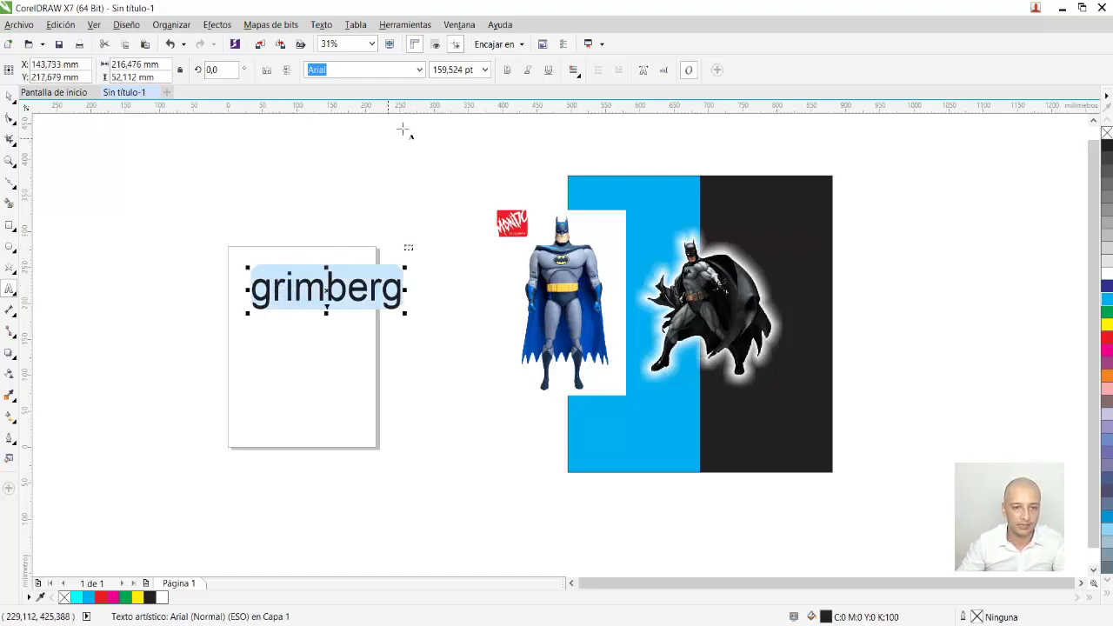
left_click(420, 70)
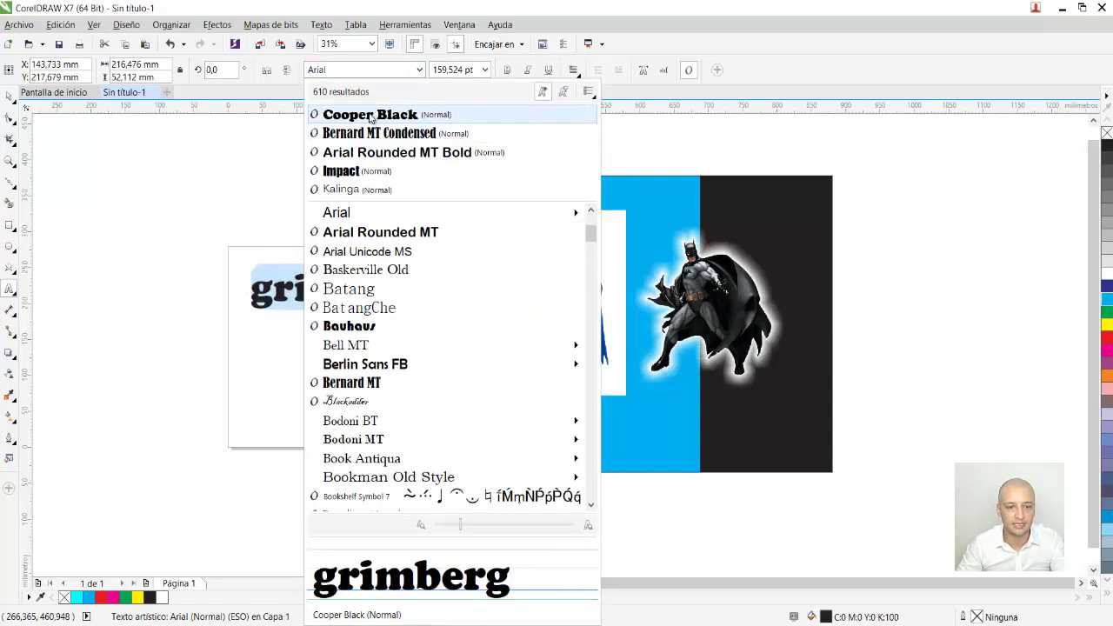
left_click(369, 114)
left_click(9, 96)
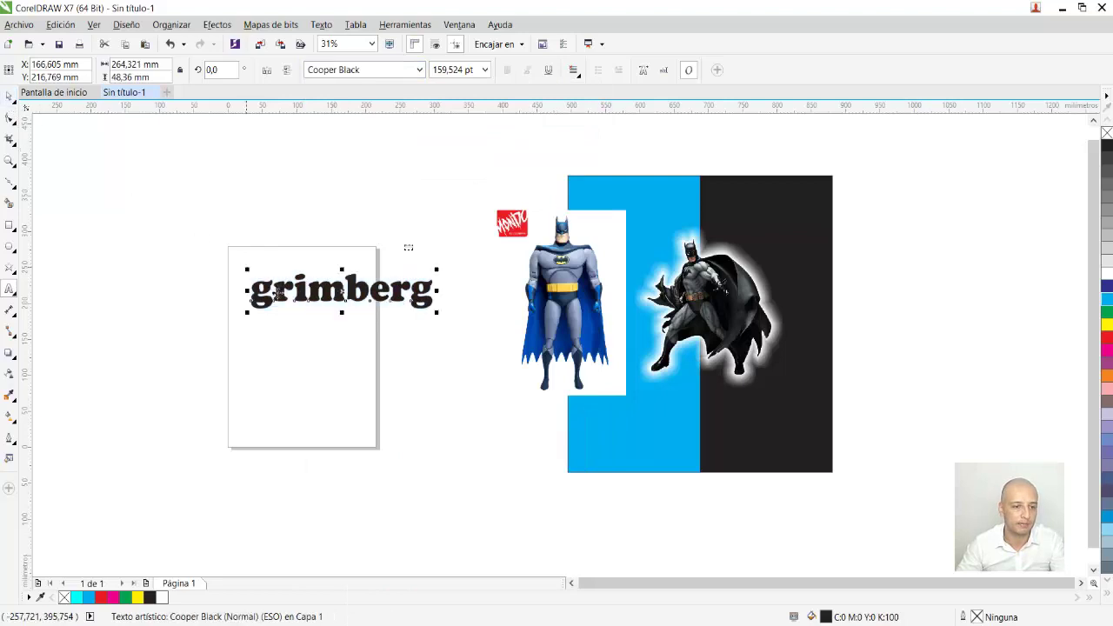
double_click(265, 293)
key("BackSpace")
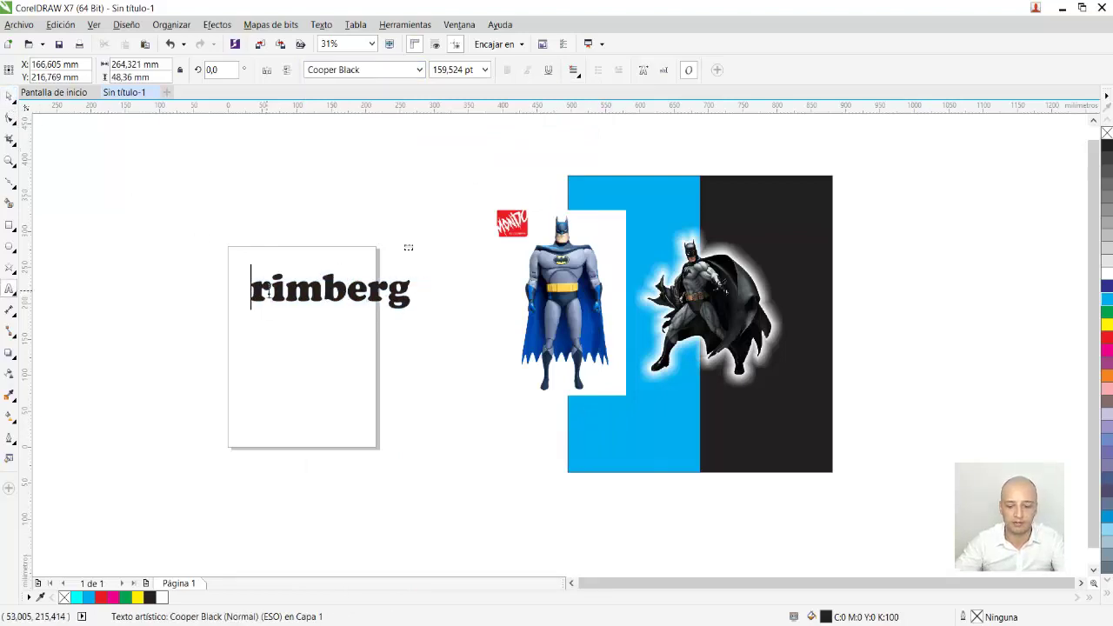
type("G")
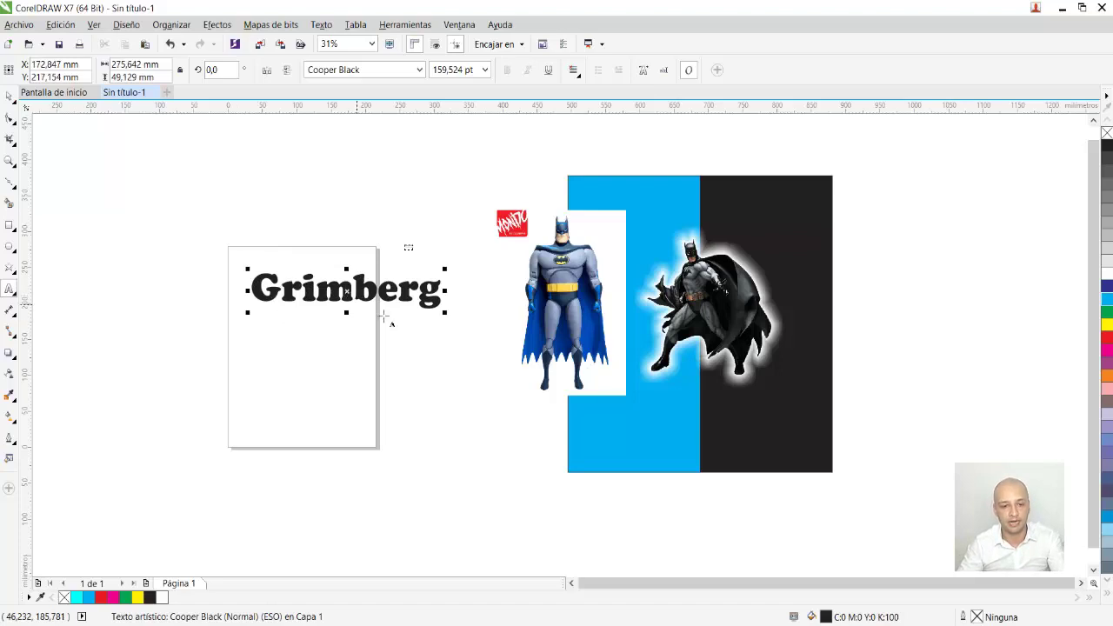
Step: Enlarge the name text to about 330 by 59 mm and position it across the page's width
left_click_drag(447, 313, 472, 365)
left_click_drag(366, 300, 359, 326)
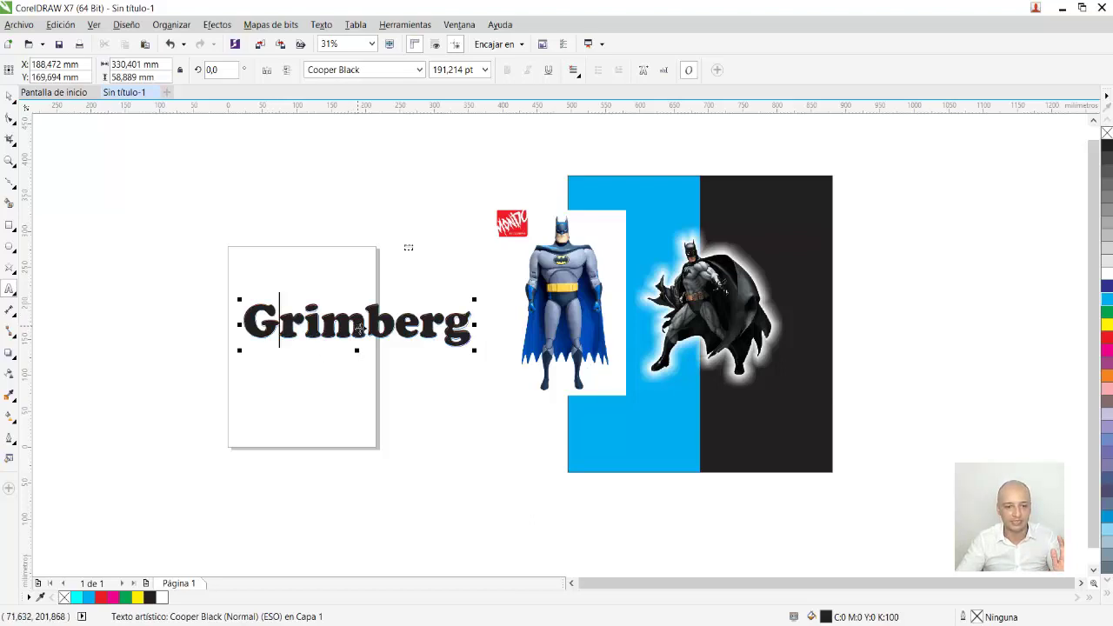
left_click_drag(357, 326, 310, 321)
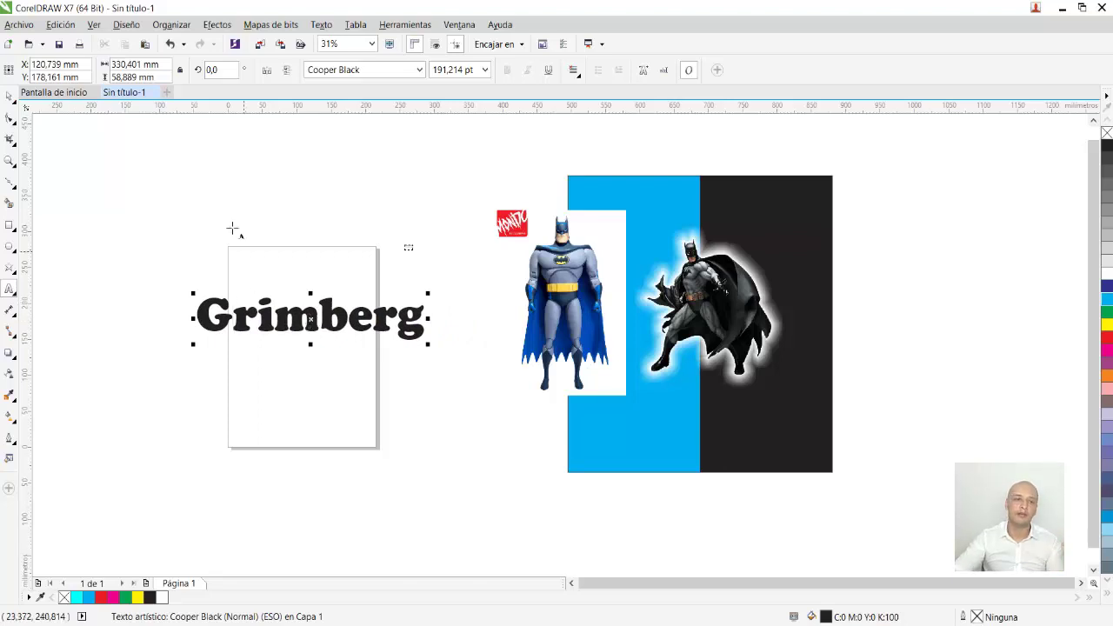
Step: Move the black Batman beside the start of the name text and place the blue Batman across the background's colour boundary
left_click(11, 97)
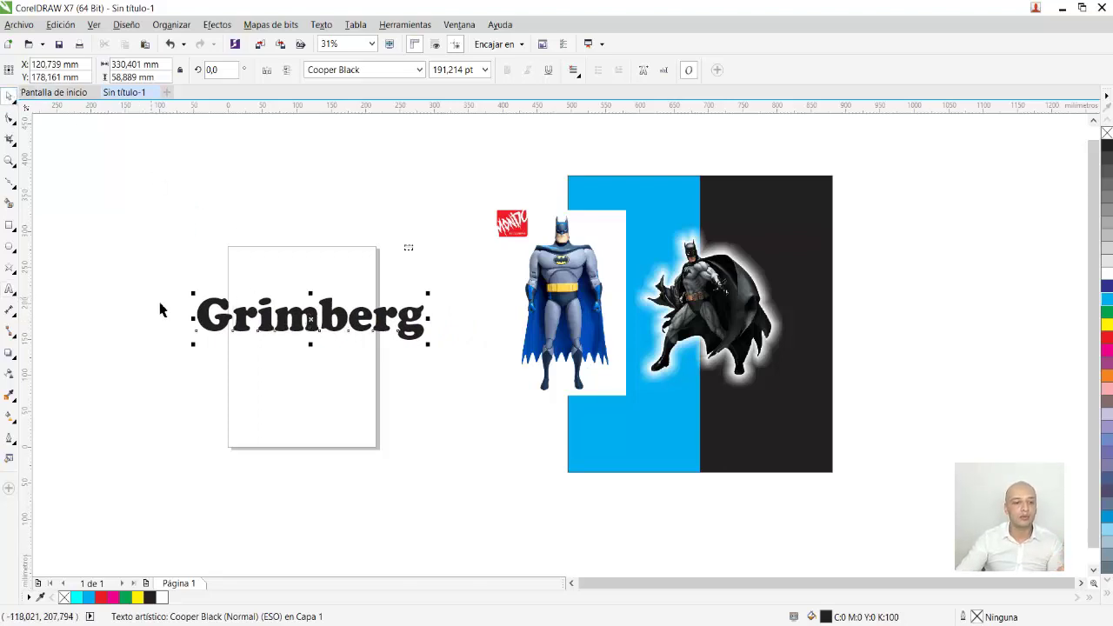
left_click(708, 310)
left_click(682, 378)
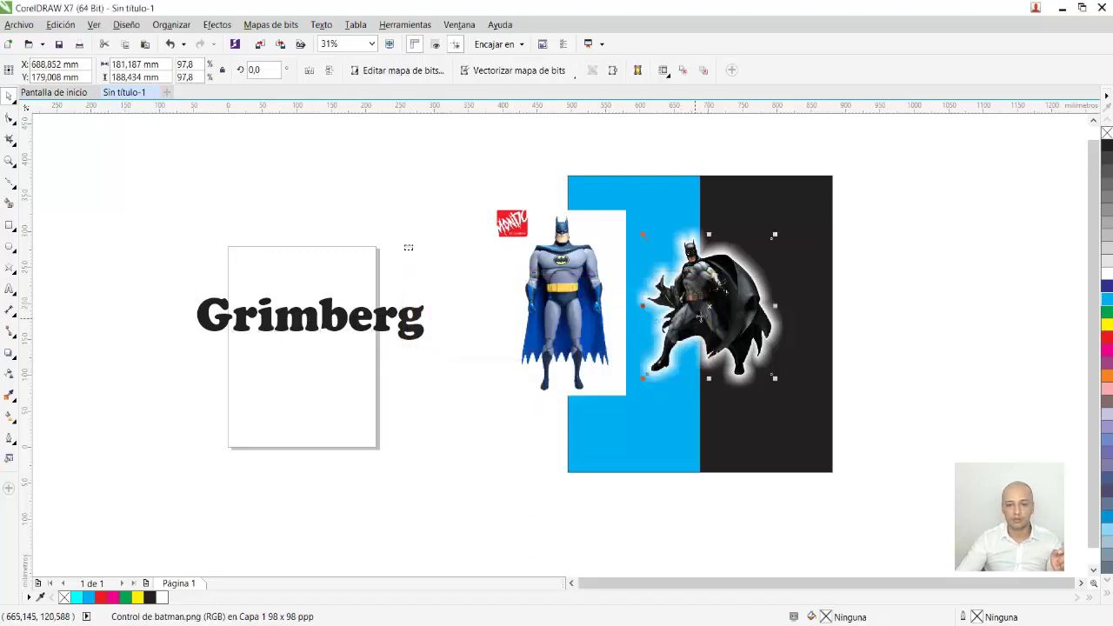
left_click_drag(696, 327, 131, 331)
left_click_drag(553, 338, 677, 261)
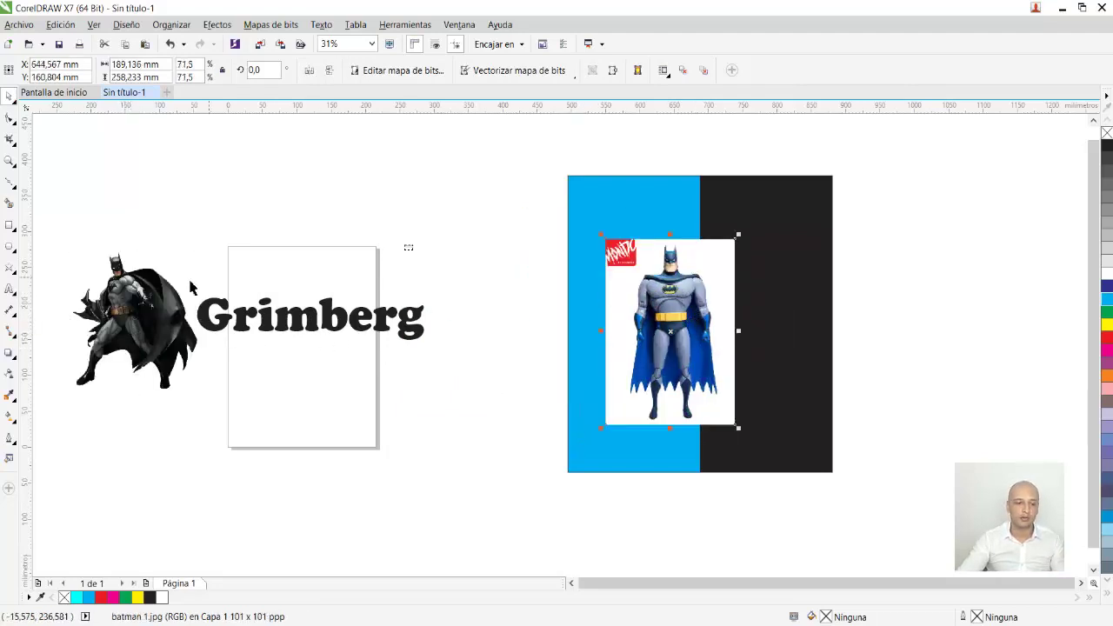
Step: Raise the black Batman beside the name text's initial and scale it down to about 112 by 116 mm
left_click_drag(172, 300, 162, 253)
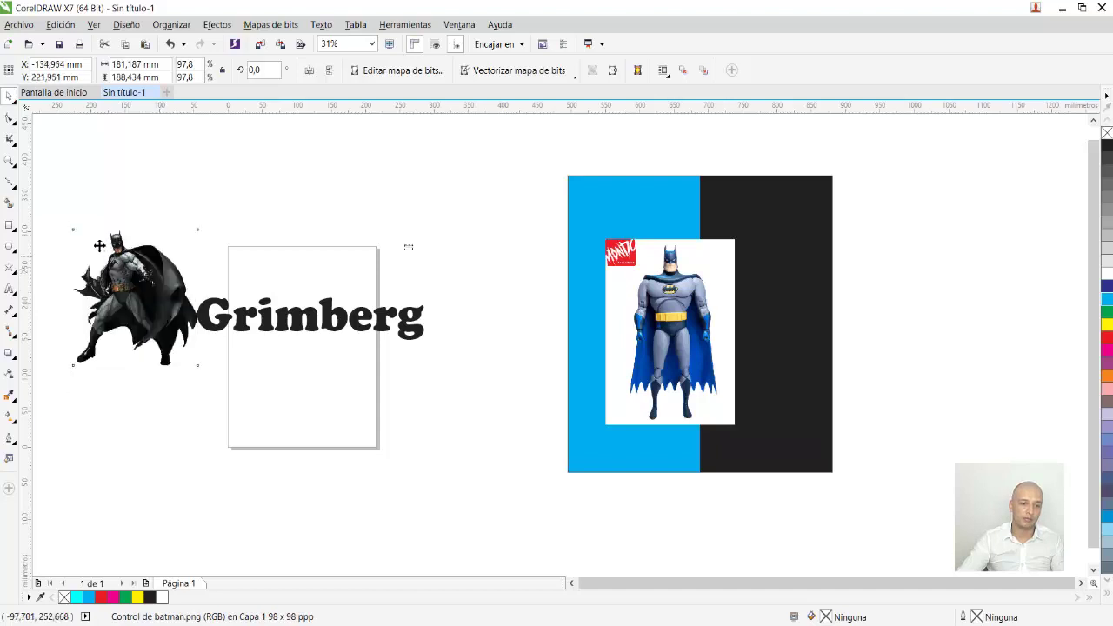
left_click_drag(73, 219, 131, 258)
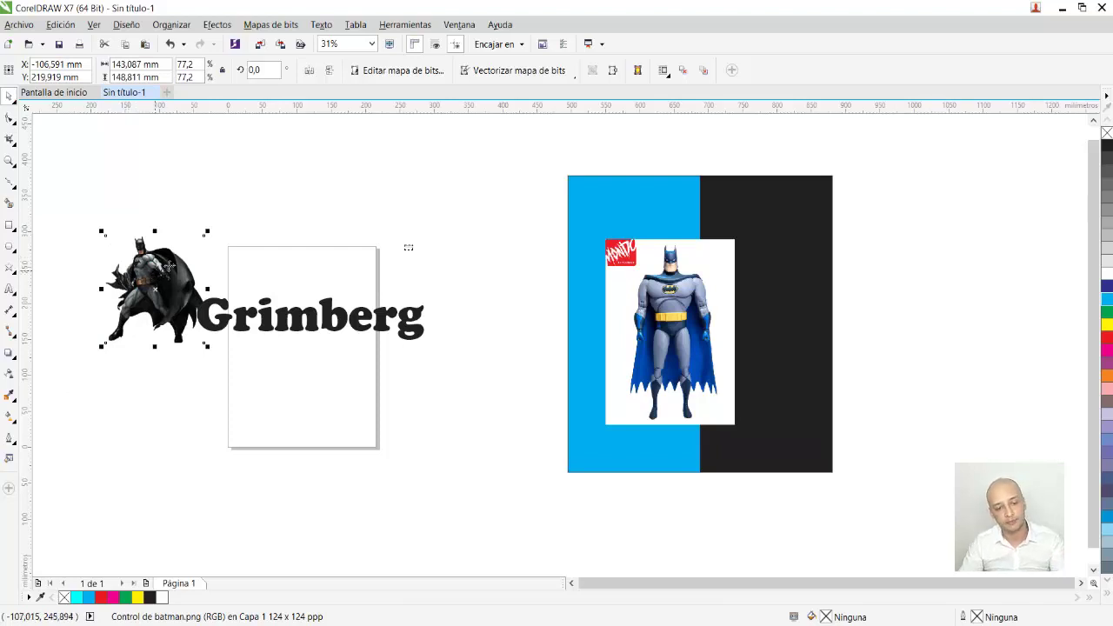
left_click_drag(207, 233, 177, 287)
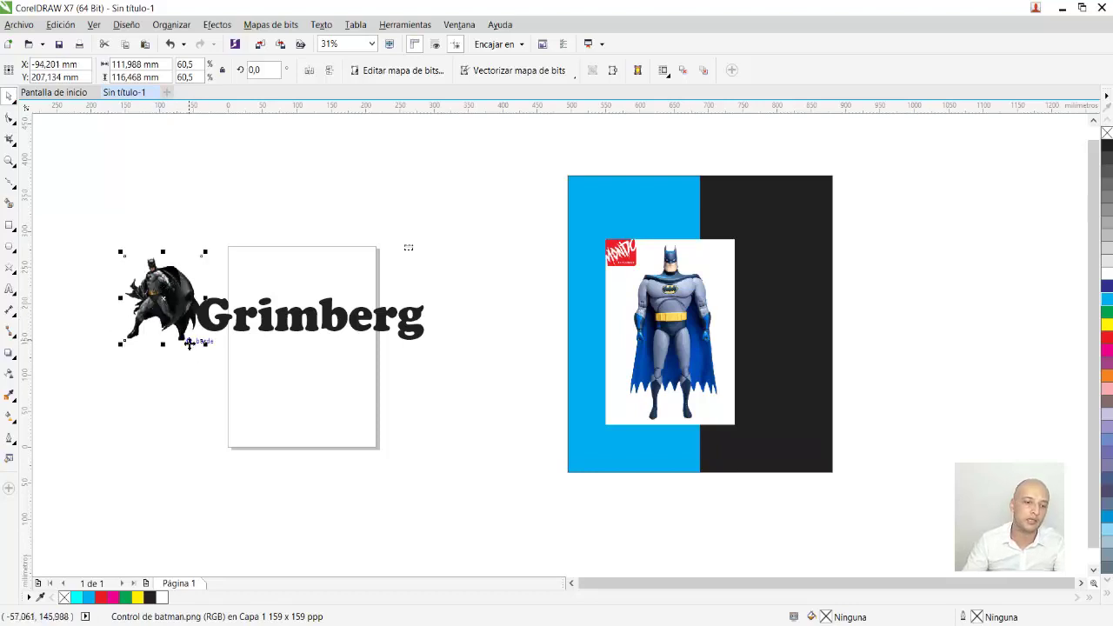